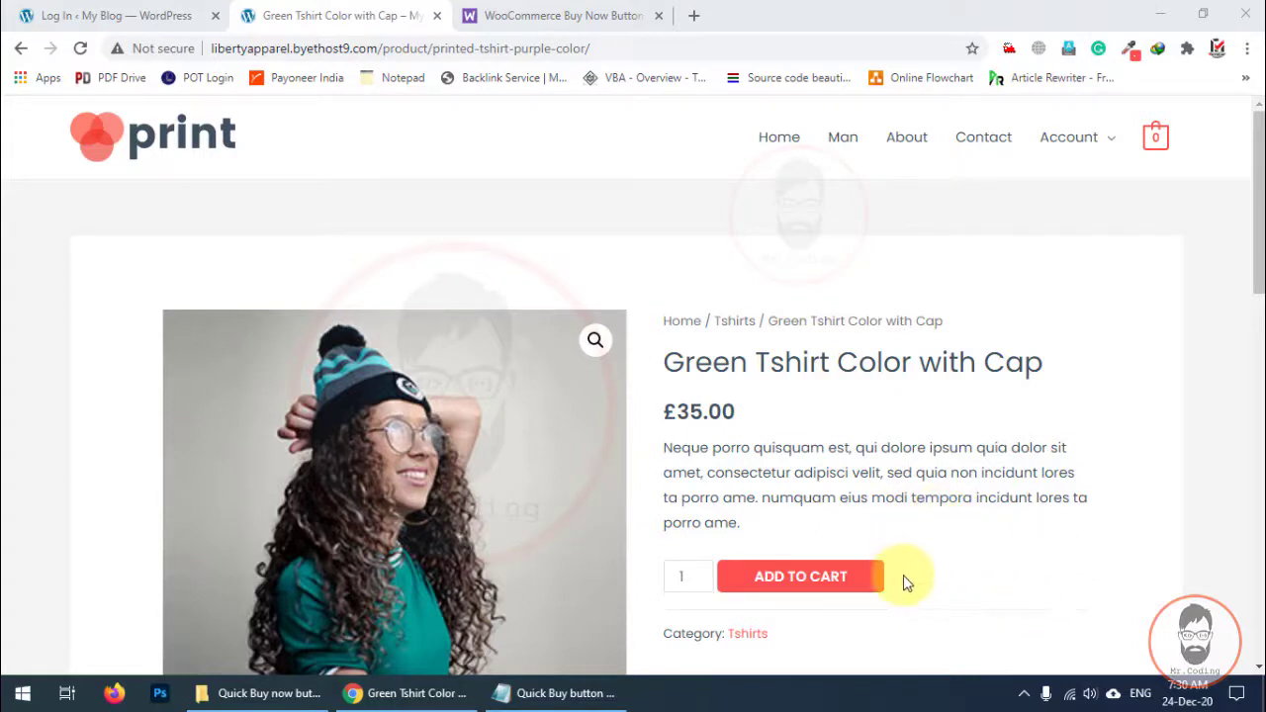
- View the Quick Buy Now Button for WooCommerce product page, and return to the green T-shirt product page
{"action": "left_click", "coordinate": [549, 18]}
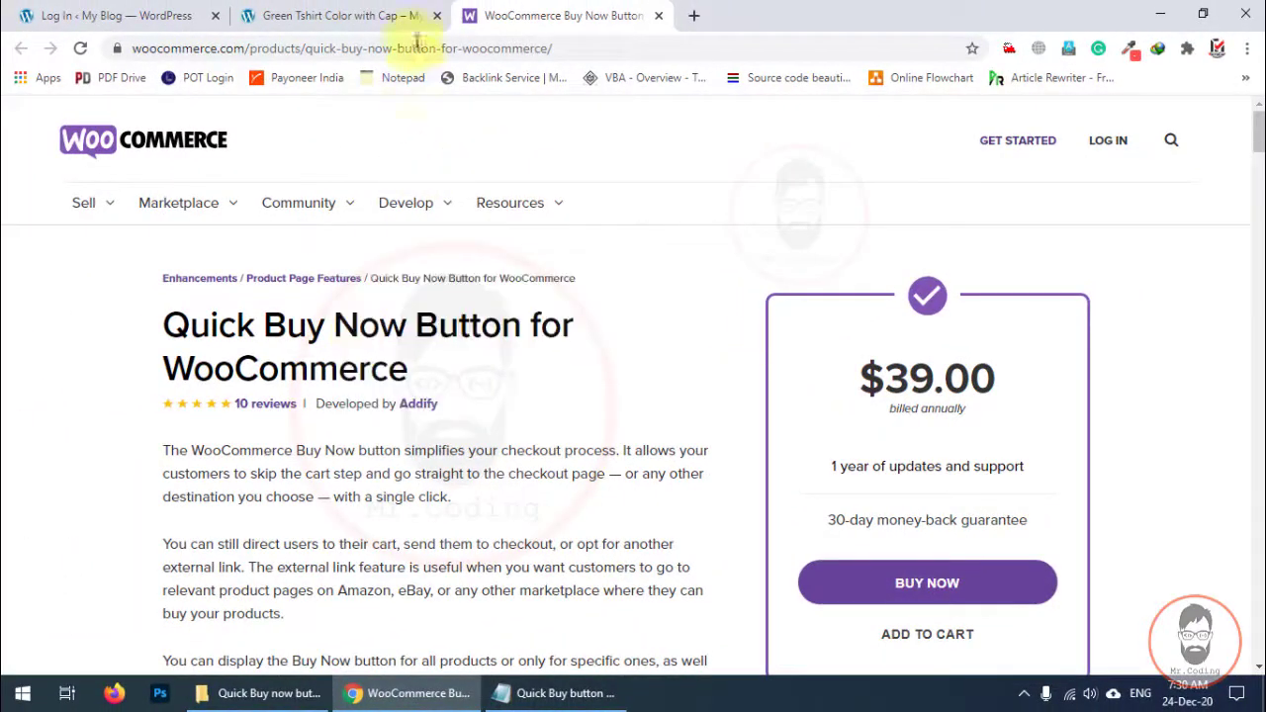
{"action": "left_click", "coordinate": [379, 12]}
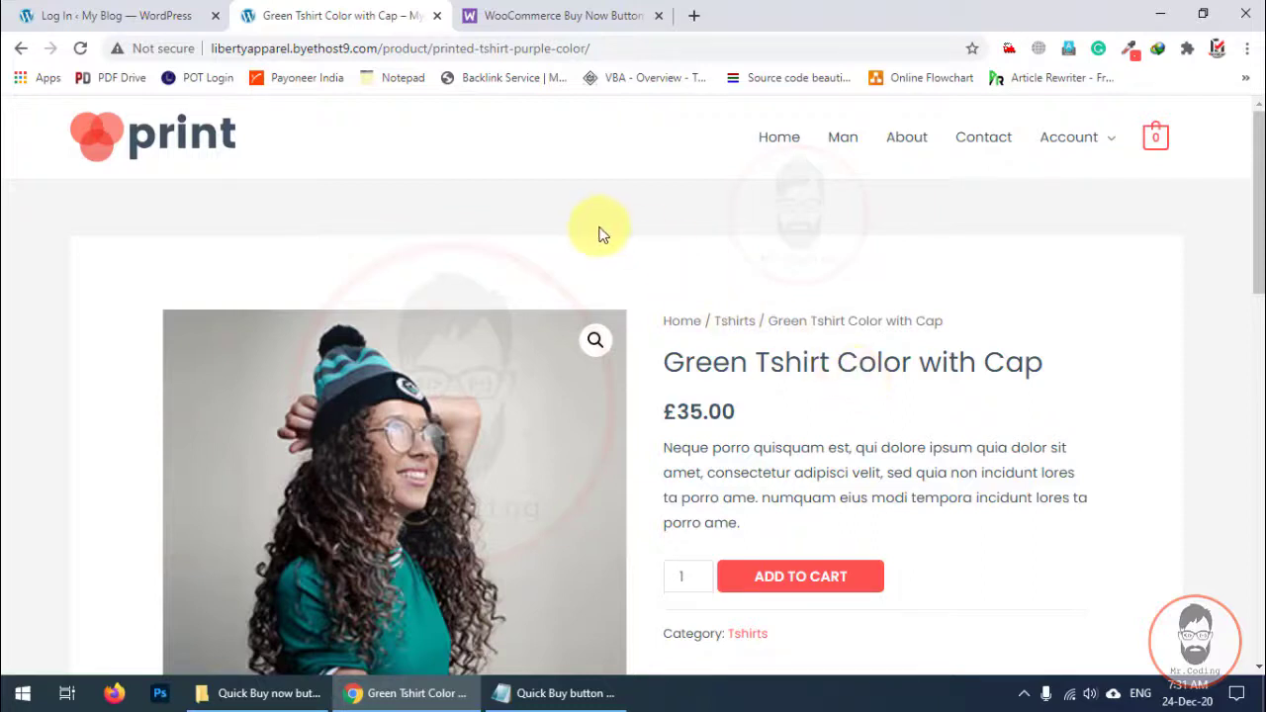
- Log in to the WordPress admin with the saved username and account password
{"action": "left_click", "coordinate": [149, 16]}
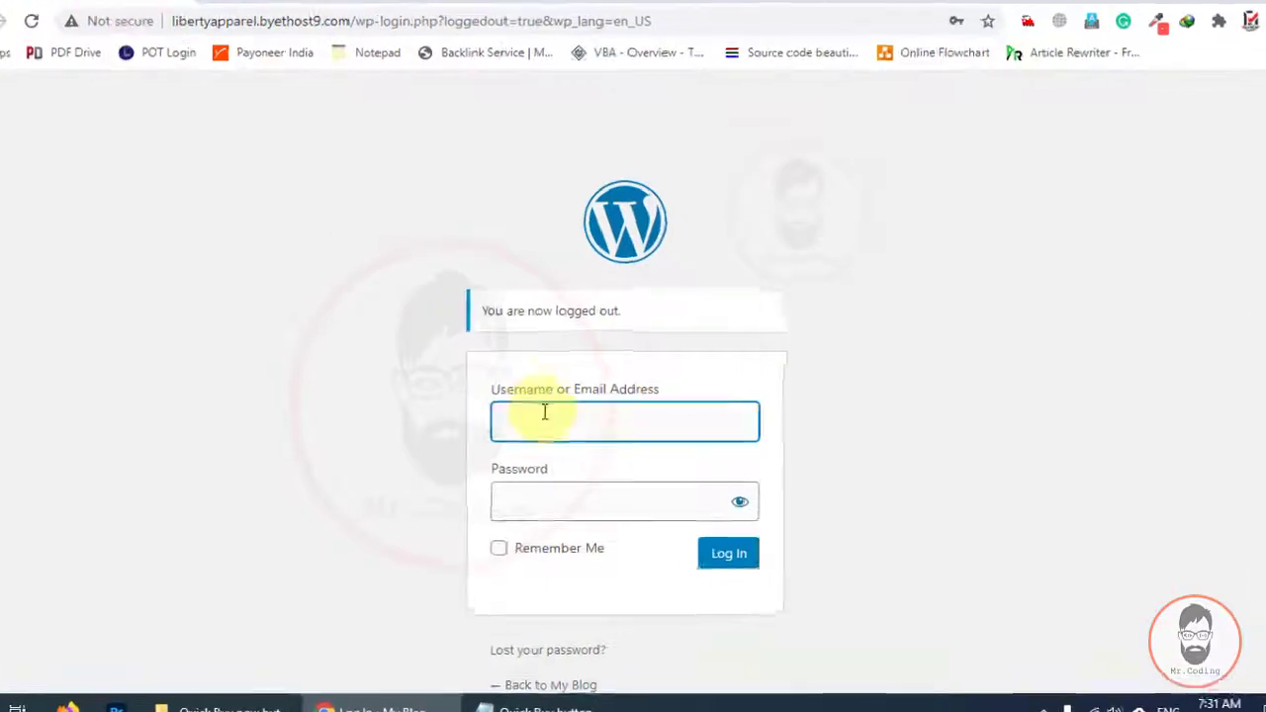
{"action": "left_click", "coordinate": [564, 426]}
{"action": "left_click", "coordinate": [456, 494]}
{"action": "left_click", "coordinate": [716, 638]}
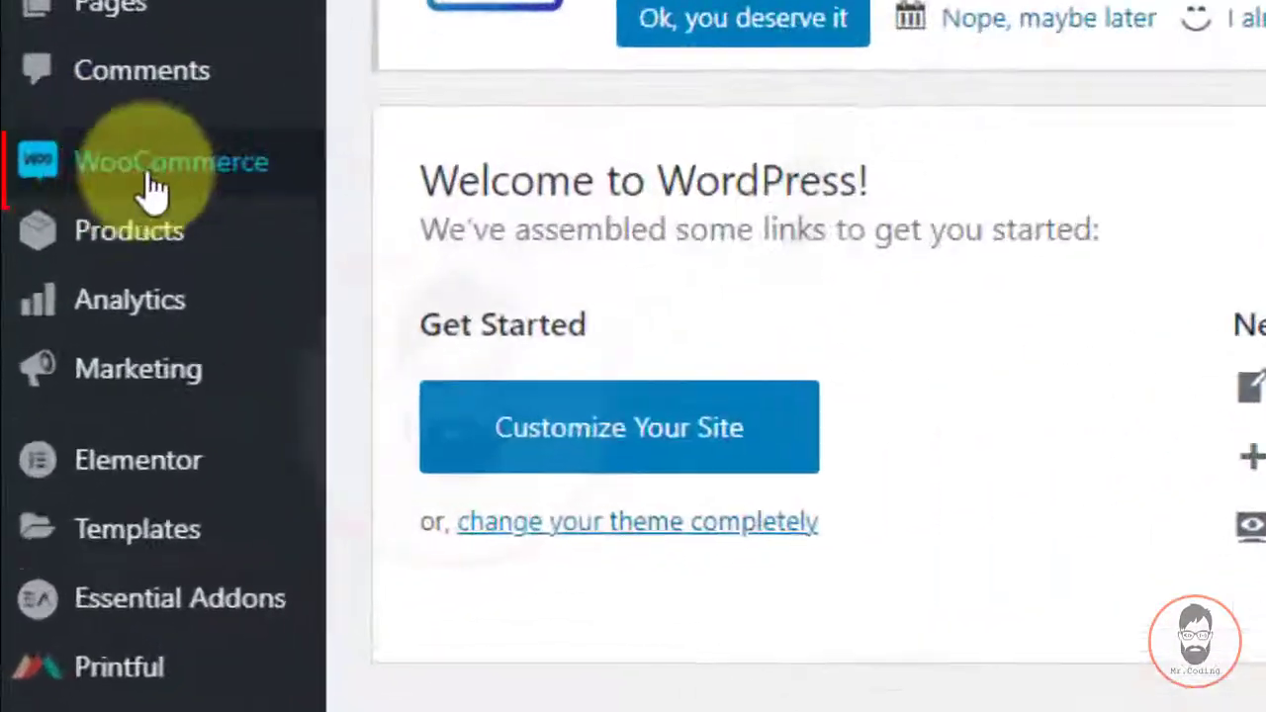
- Search the plugins available to add for "Quick Buy For WooCommerce"
{"action": "mouse_move", "coordinate": [89, 176]}
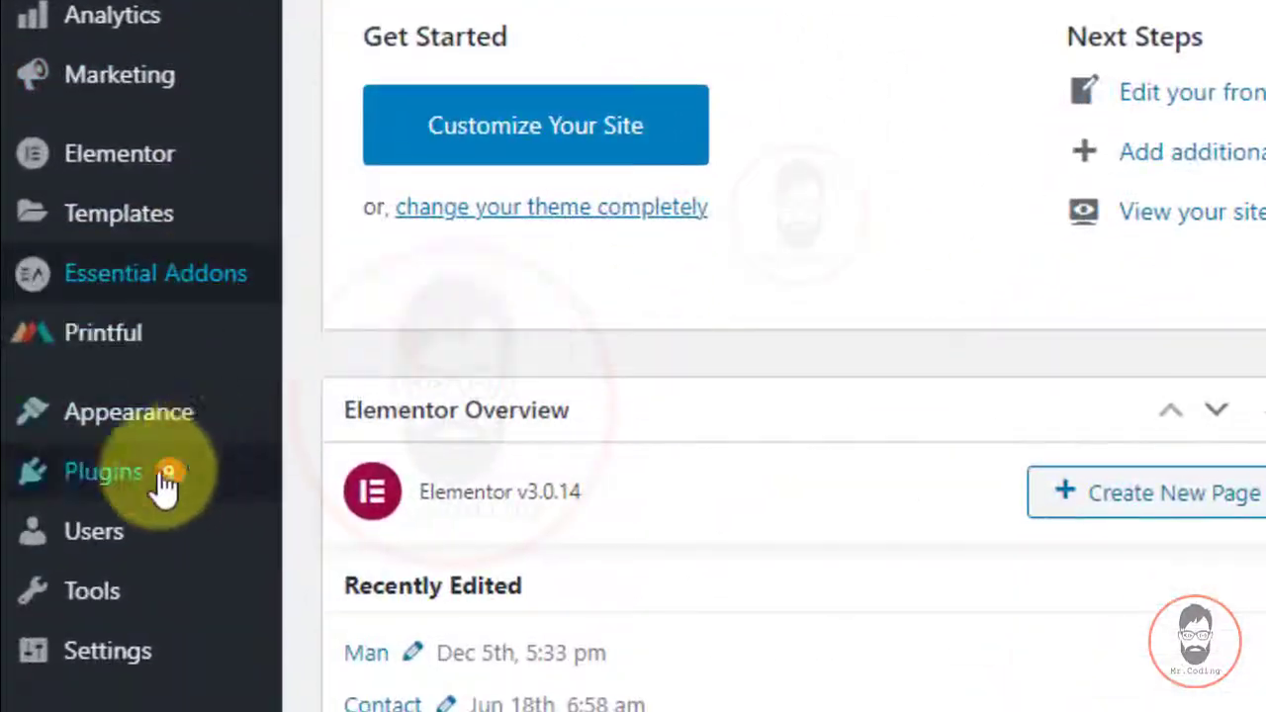
{"action": "mouse_move", "coordinate": [62, 486]}
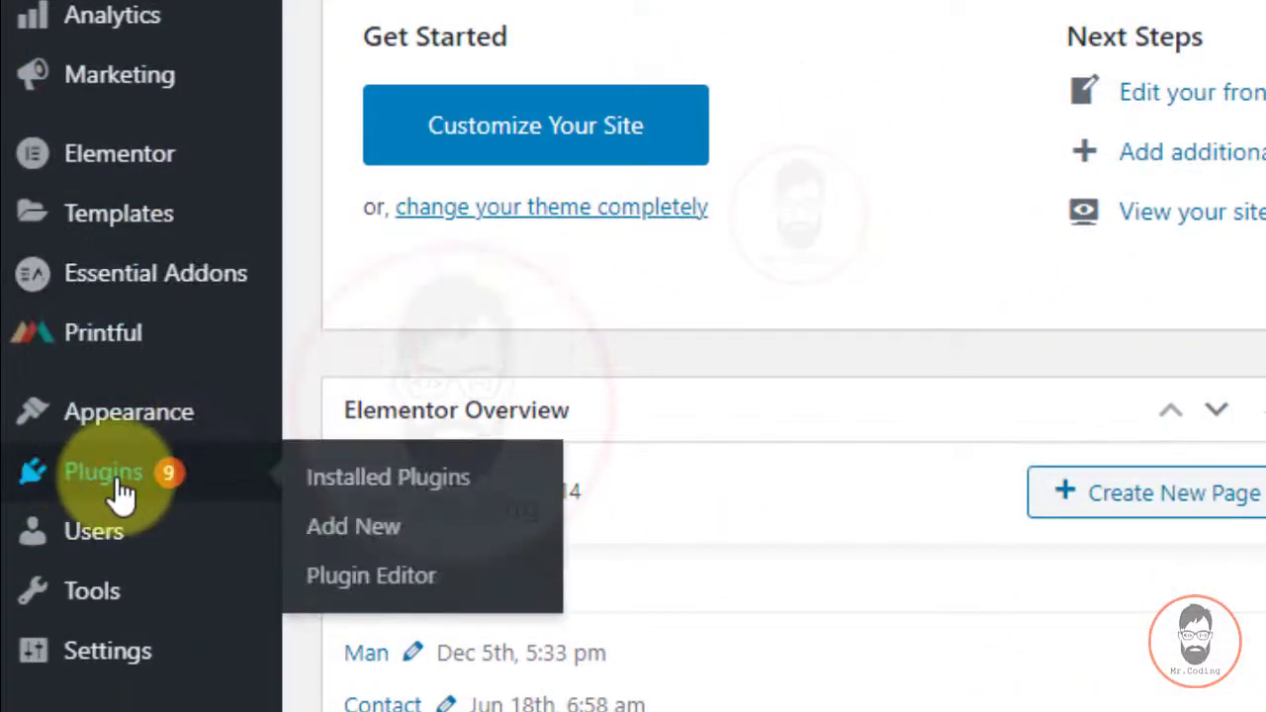
{"action": "left_click", "coordinate": [117, 493]}
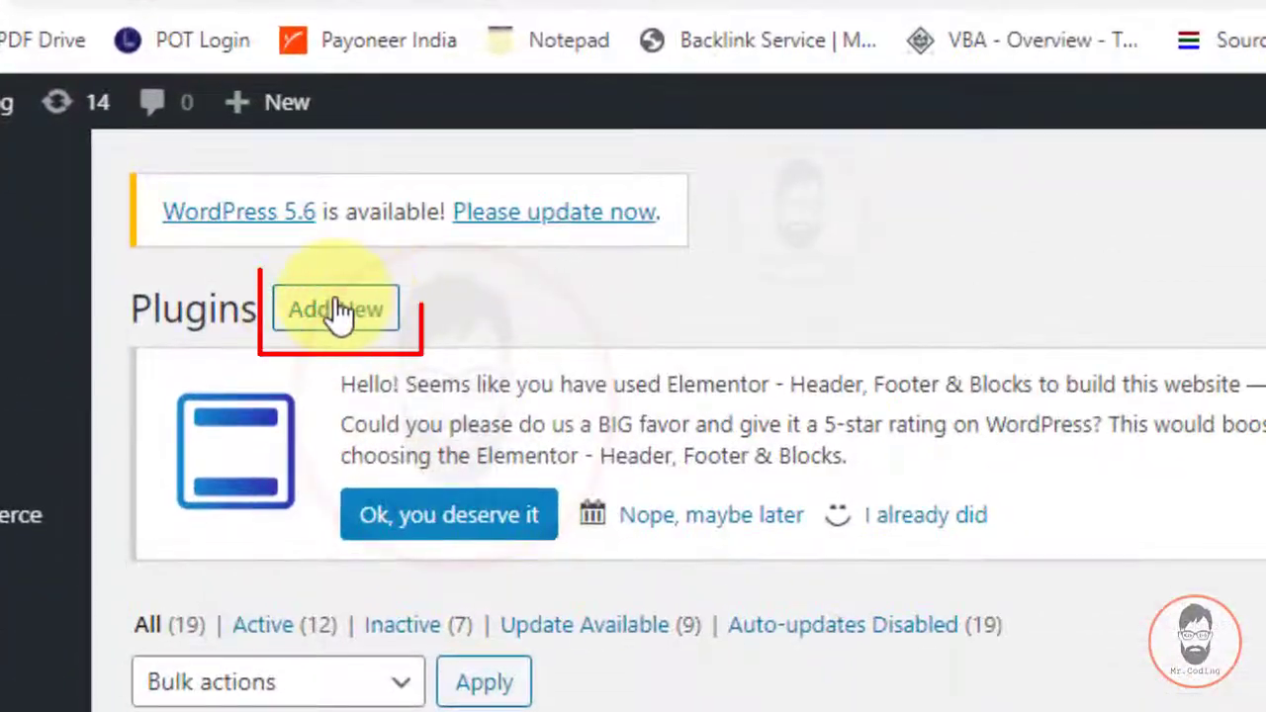
{"action": "left_click", "coordinate": [336, 310]}
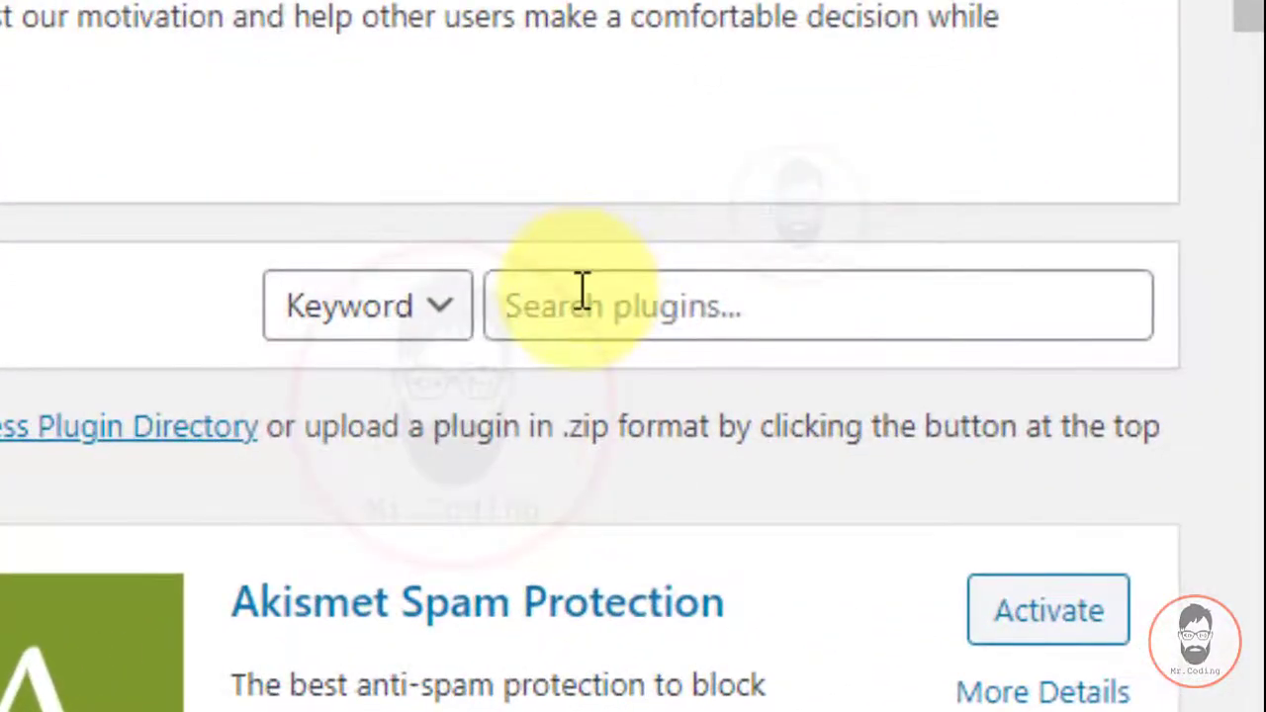
{"action": "left_click", "coordinate": [583, 292]}
{"action": "type", "text": "Quick Buy For WooCommerce"}
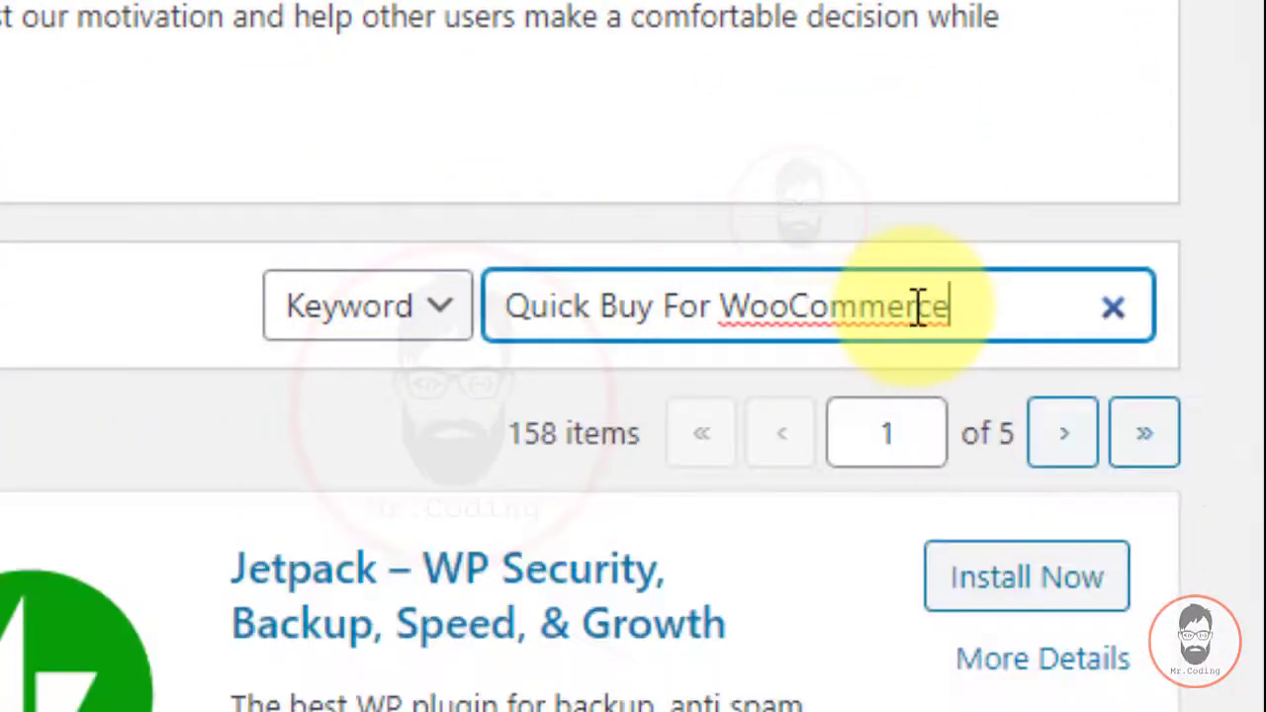
- Install and activate the Quick Buy For Woocommerce plugin from the search results
{"action": "scroll", "coordinate": [707, 444], "scroll_direction": "down", "scroll_amount": 2}
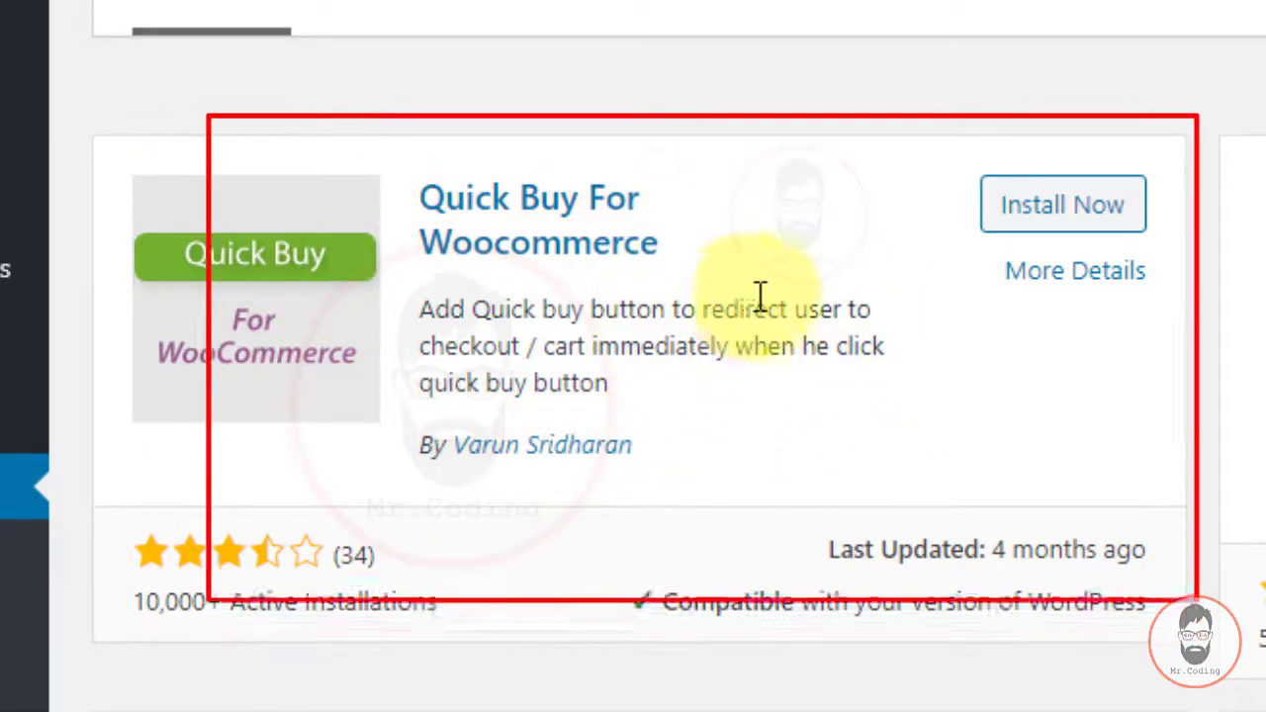
{"action": "left_click", "coordinate": [1131, 227]}
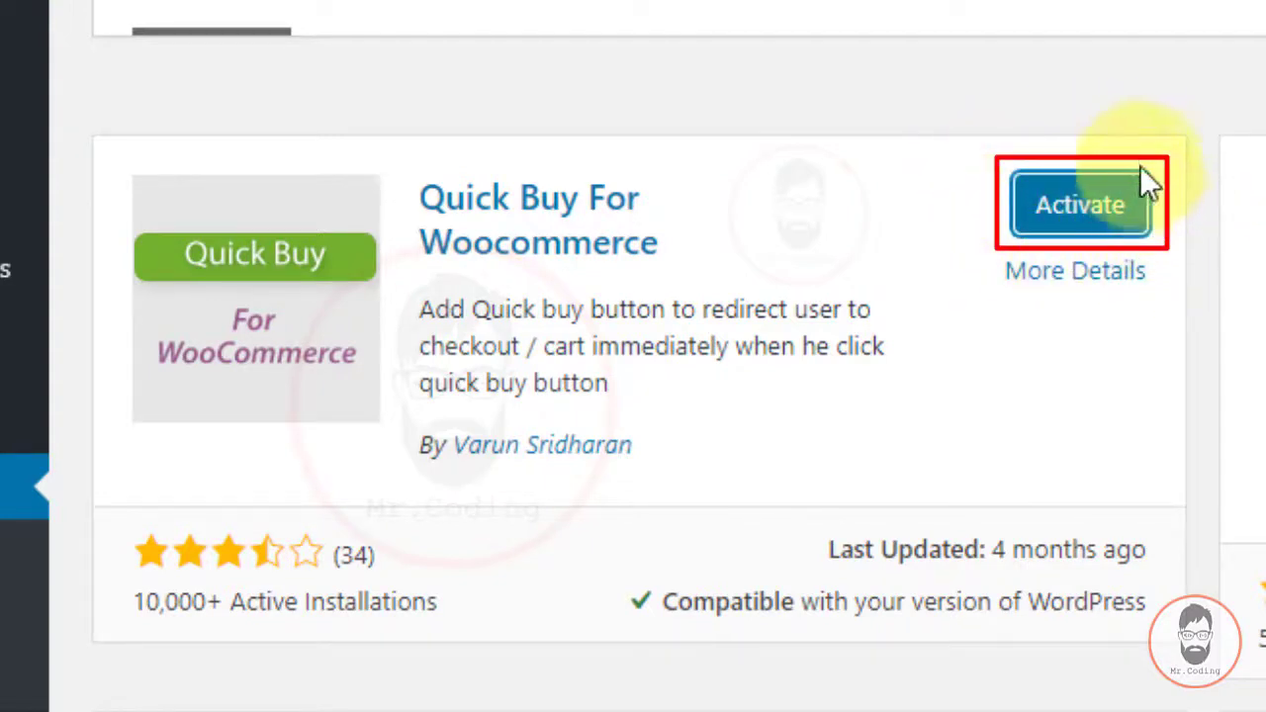
{"action": "left_click", "coordinate": [1104, 222]}
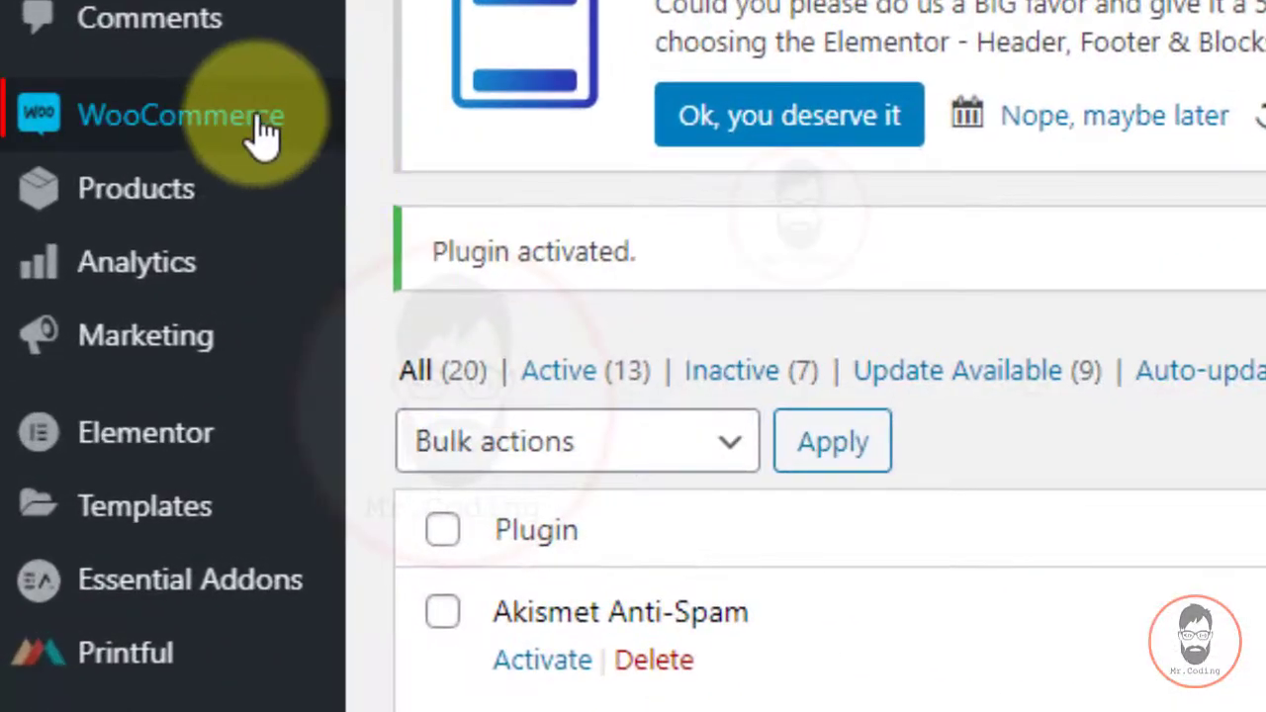
- Open the general settings of the WooCommerce Quick Buy plugin
{"action": "mouse_move", "coordinate": [98, 337]}
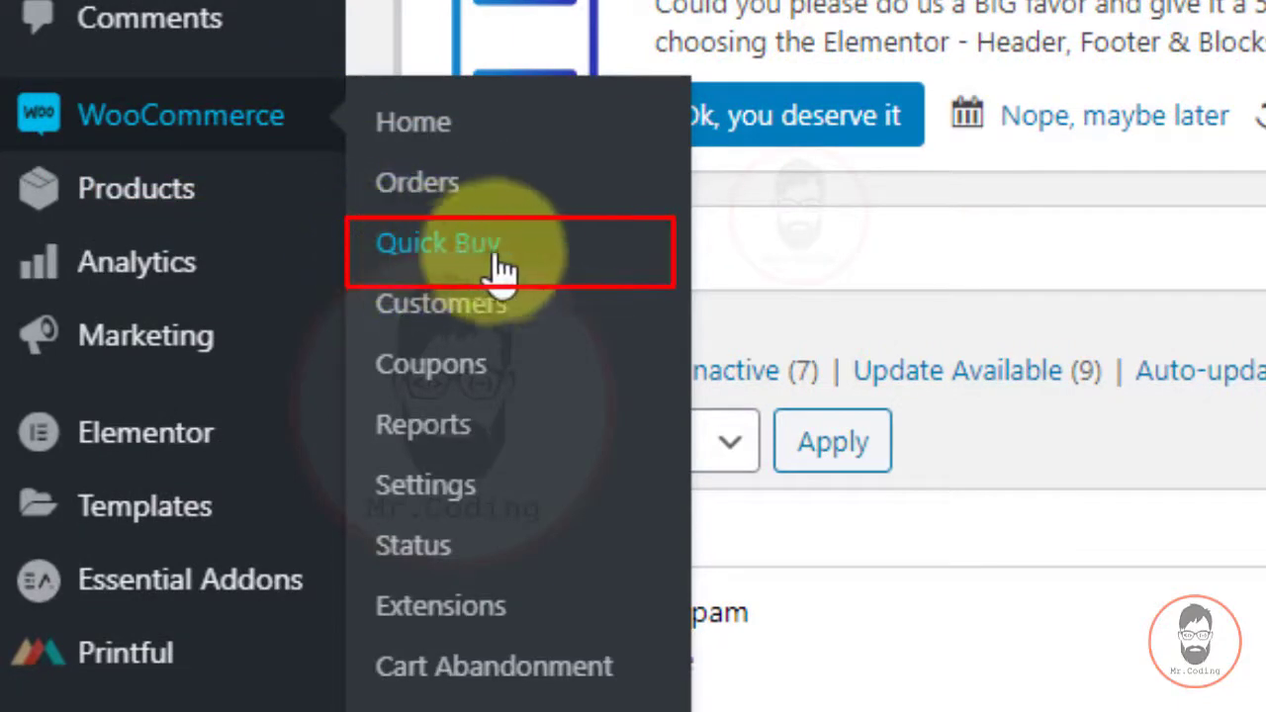
{"action": "left_click", "coordinate": [435, 245]}
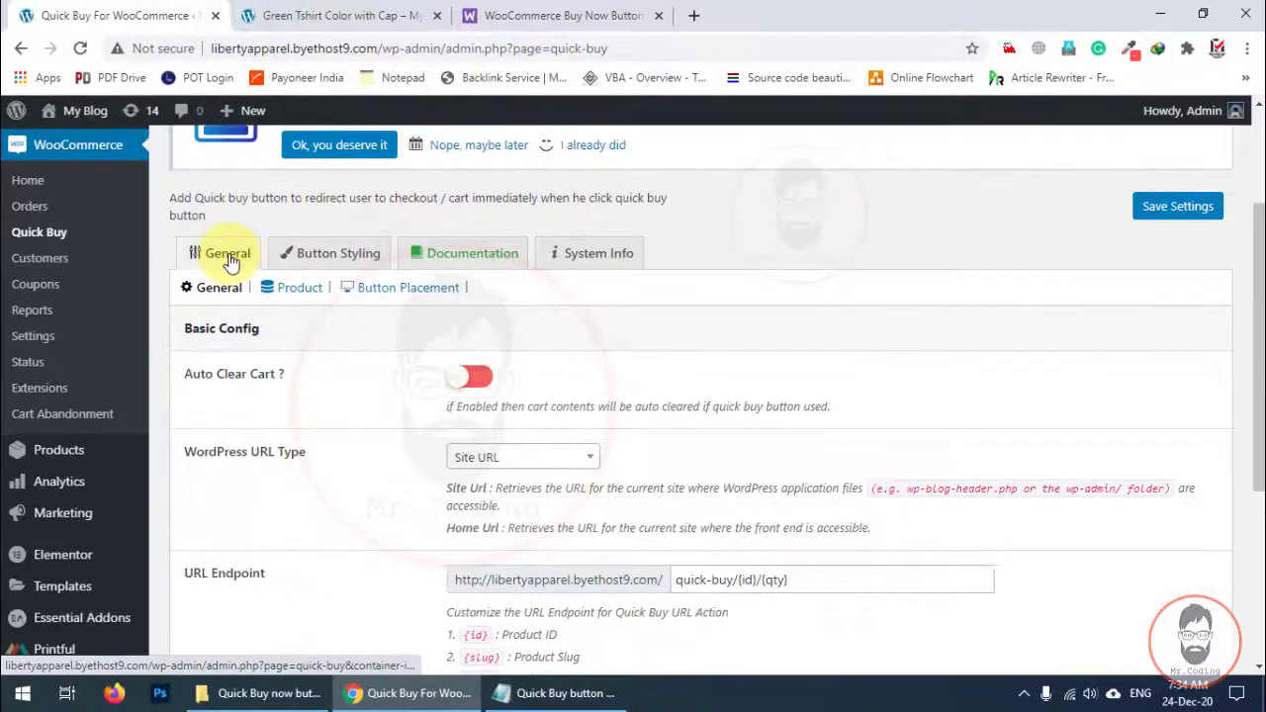
{"action": "left_click", "coordinate": [228, 255]}
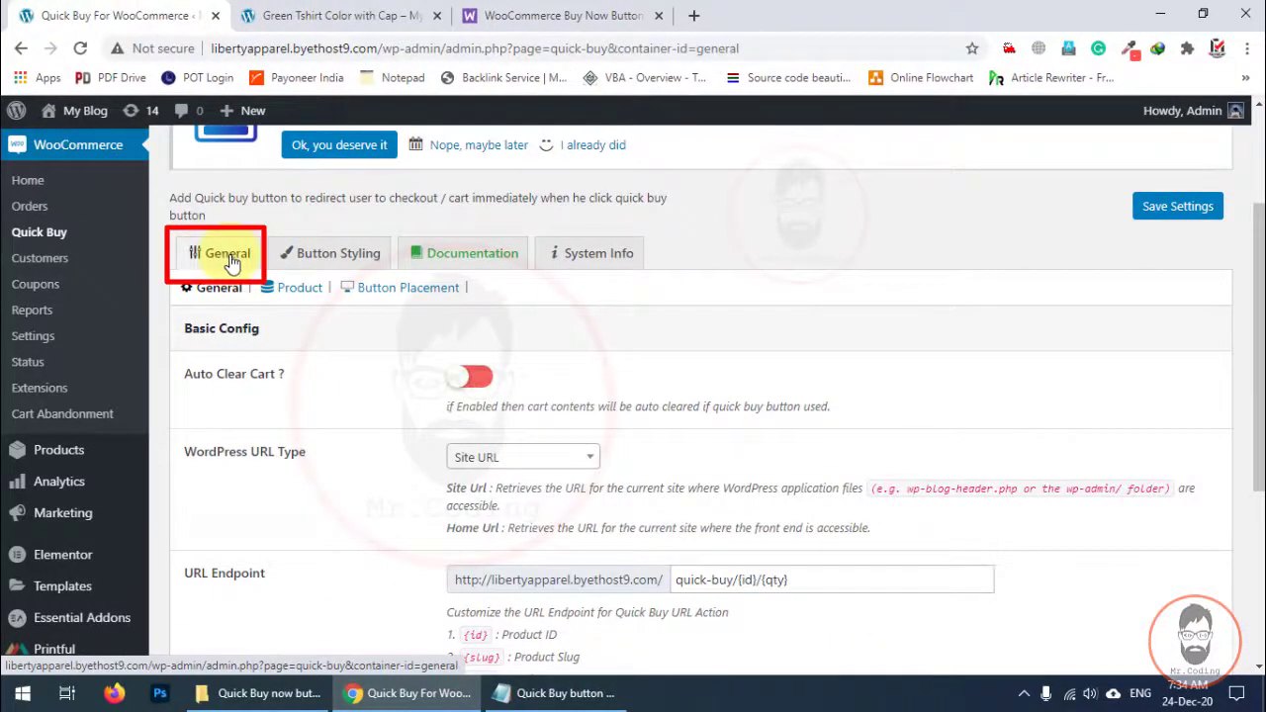
- Choose the location to redirect to once a product is added to the cart, and save the general settings
{"action": "scroll", "coordinate": [230, 262], "scroll_direction": "down", "scroll_amount": 1}
{"action": "scroll", "coordinate": [216, 288], "scroll_direction": "down", "scroll_amount": 3}
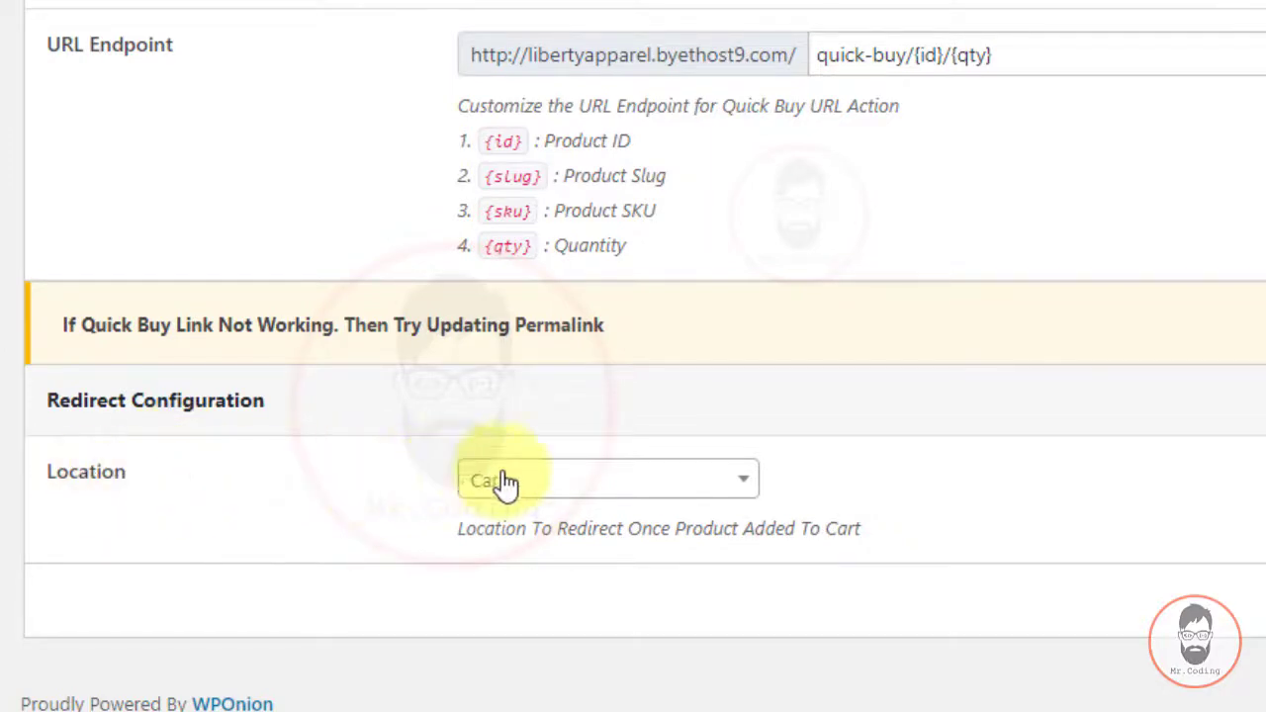
{"action": "left_click", "coordinate": [597, 494]}
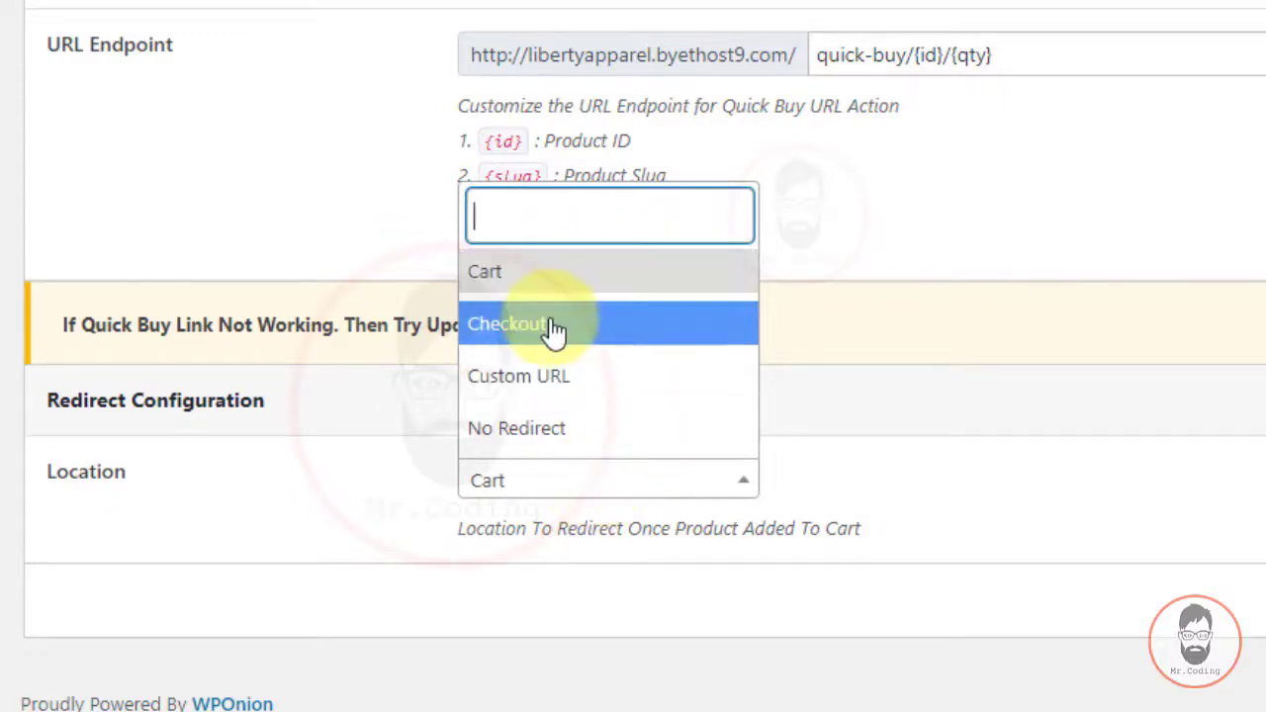
{"action": "left_click", "coordinate": [604, 289]}
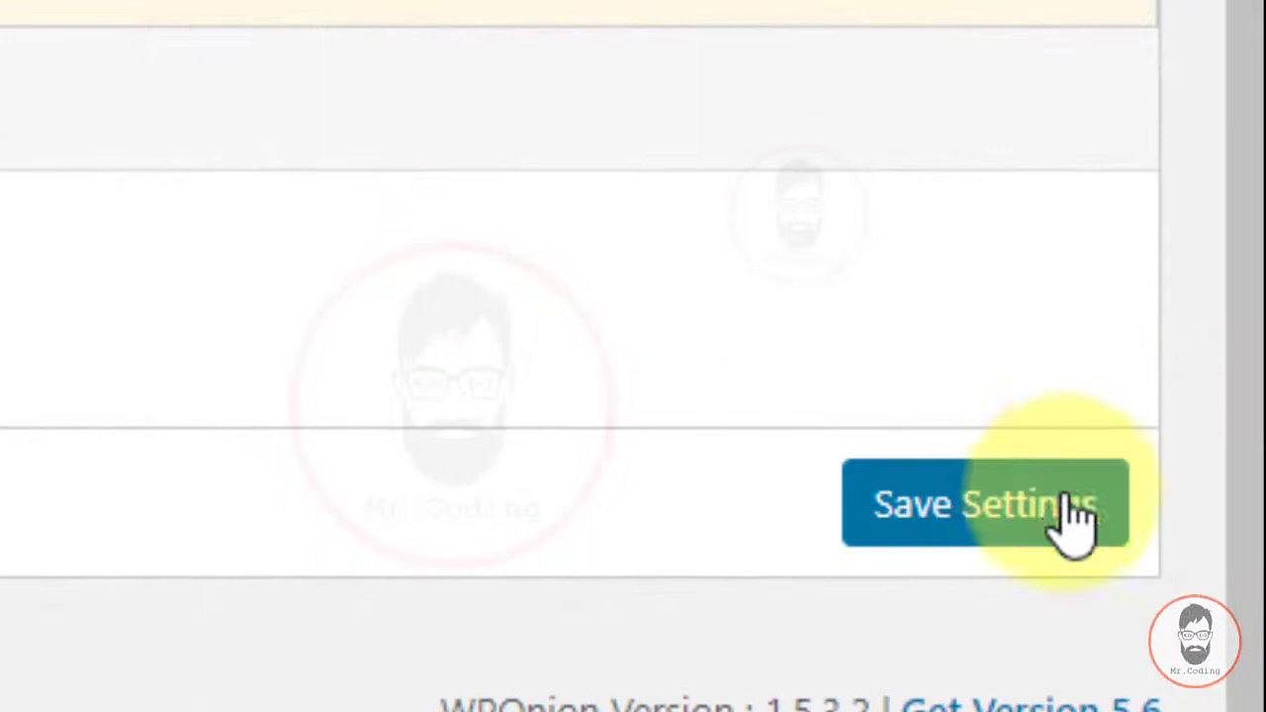
{"action": "left_click", "coordinate": [1001, 519]}
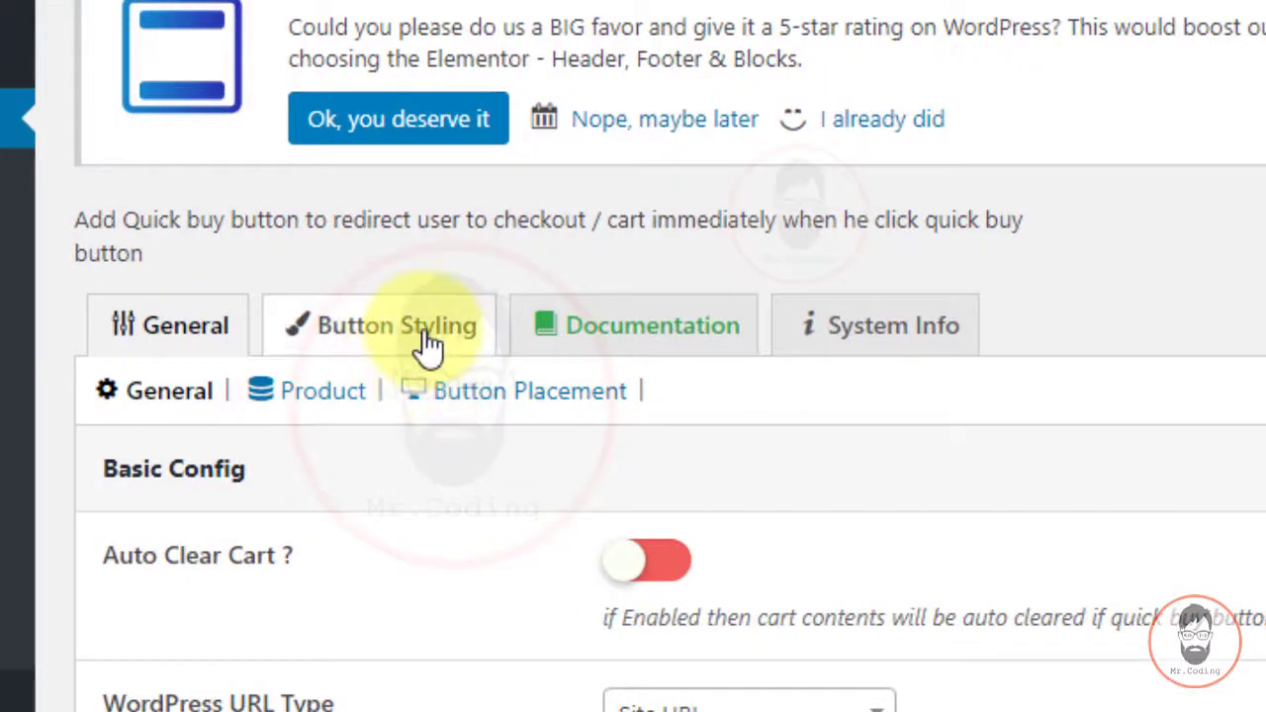
- Open the Quick Buy button styling settings and examine the button label
{"action": "left_click", "coordinate": [431, 341]}
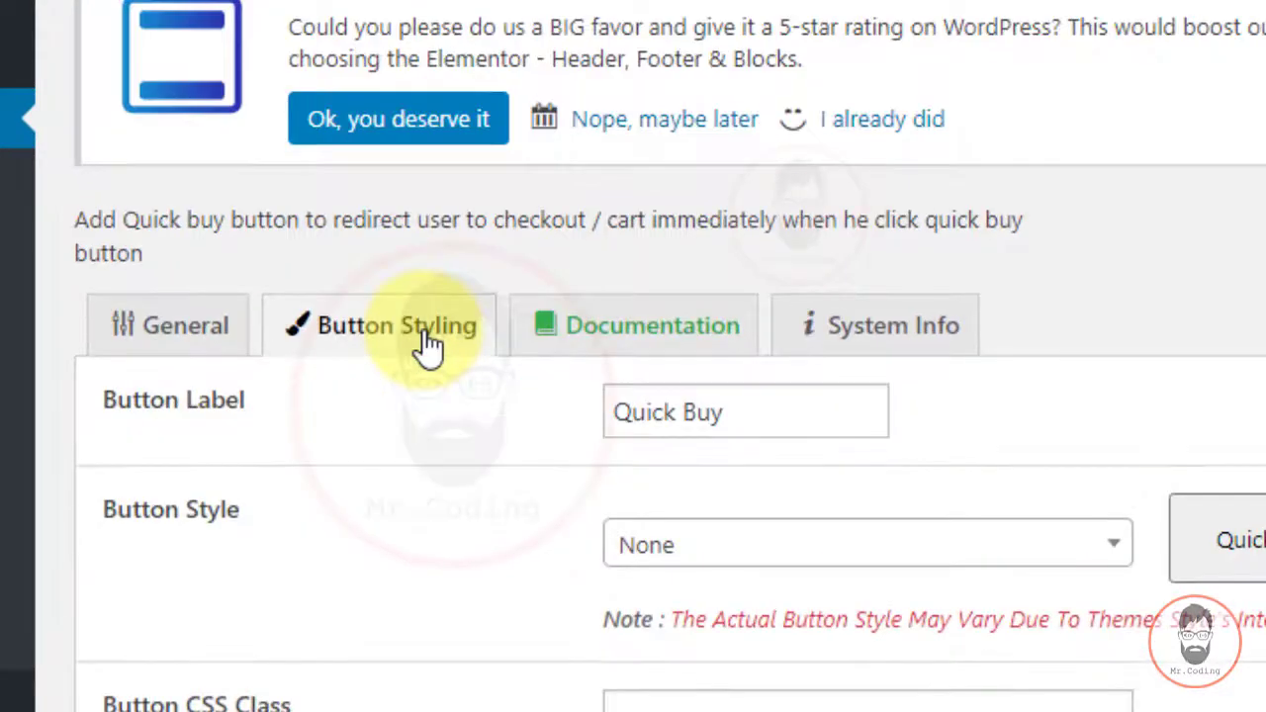
{"action": "scroll", "coordinate": [440, 354], "scroll_direction": "down", "scroll_amount": 1}
{"action": "scroll", "coordinate": [435, 351], "scroll_direction": "down", "scroll_amount": 1}
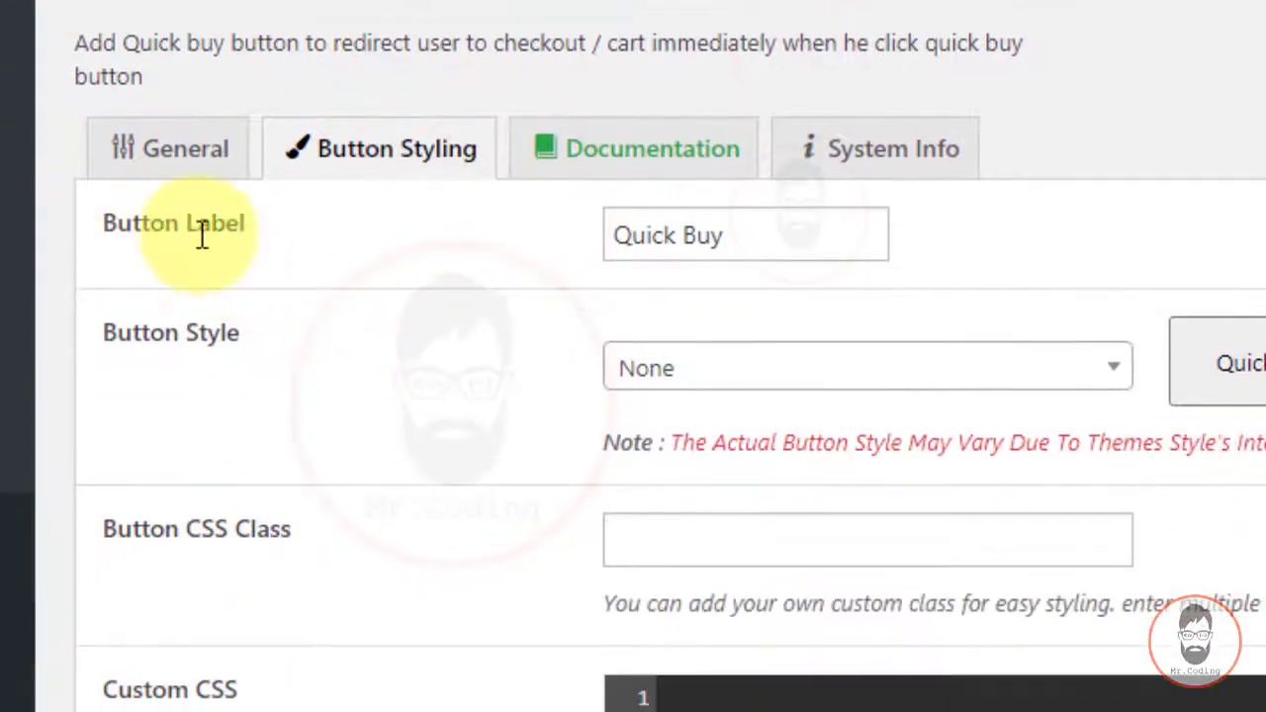
{"action": "left_click", "coordinate": [755, 235]}
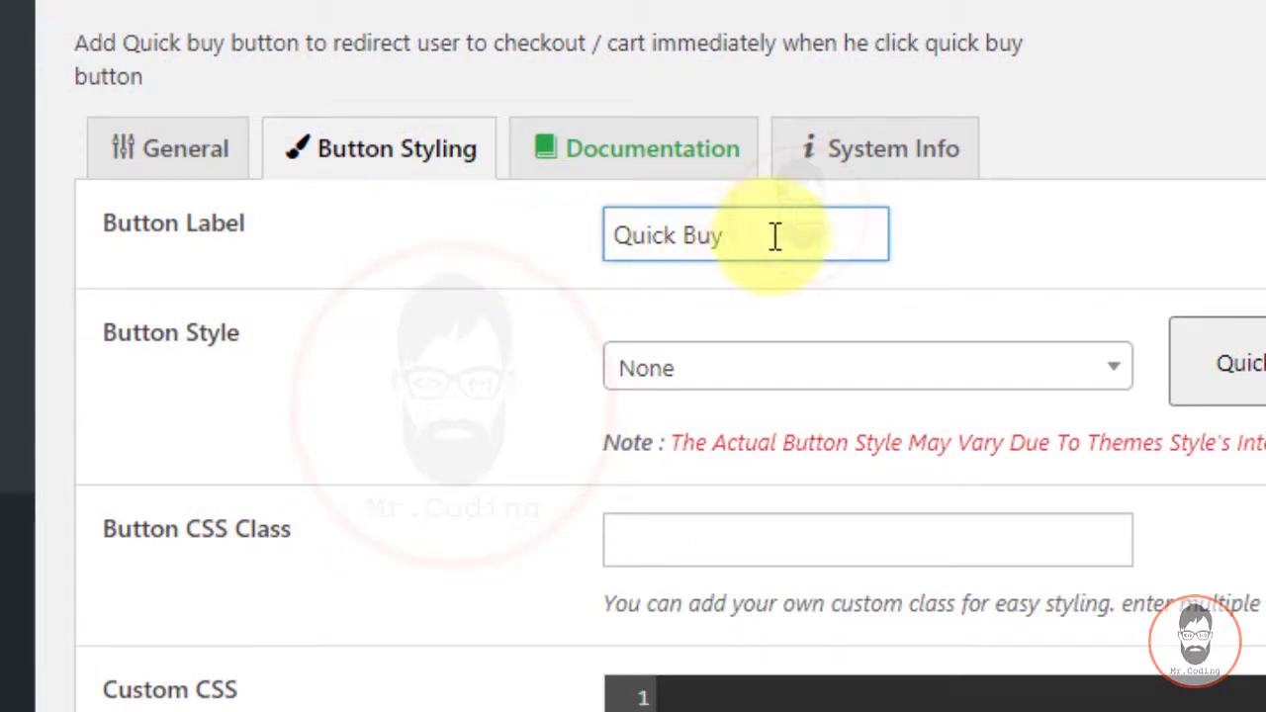
{"action": "left_click_drag", "start_coordinate": [771, 235], "coordinate": [608, 241]}
{"action": "left_click", "coordinate": [767, 235]}
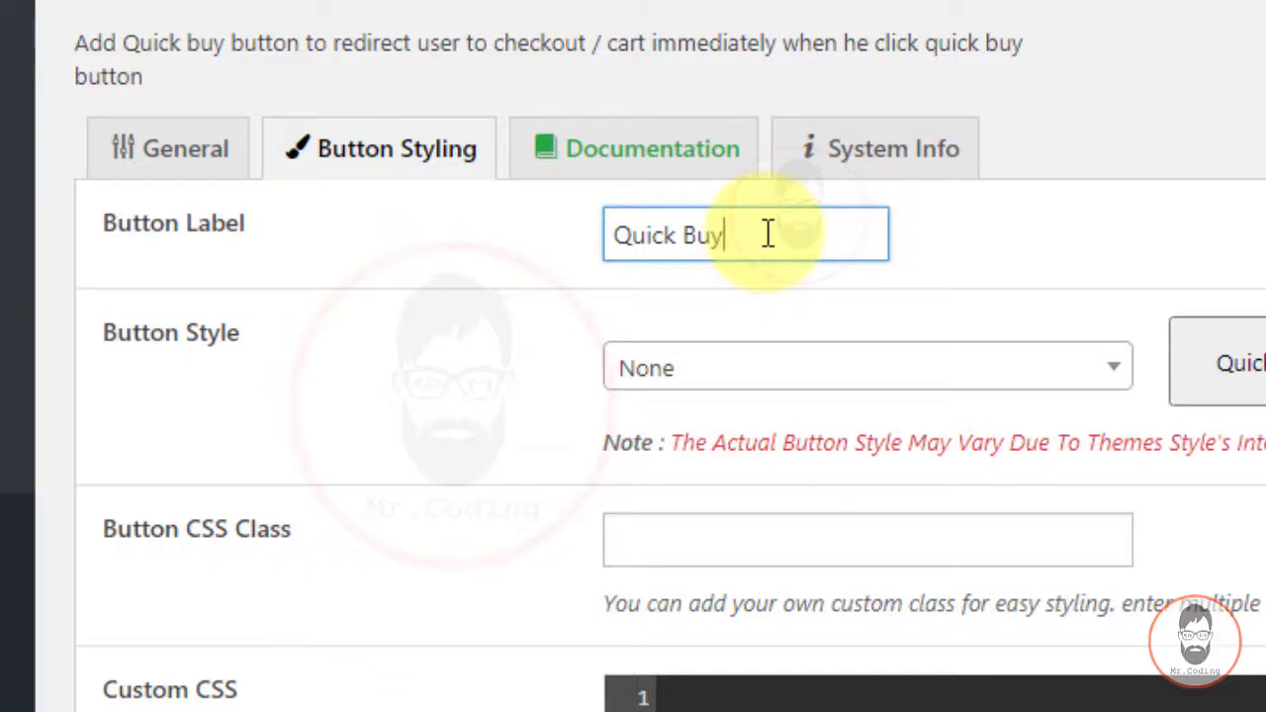
{"action": "left_click", "coordinate": [651, 236]}
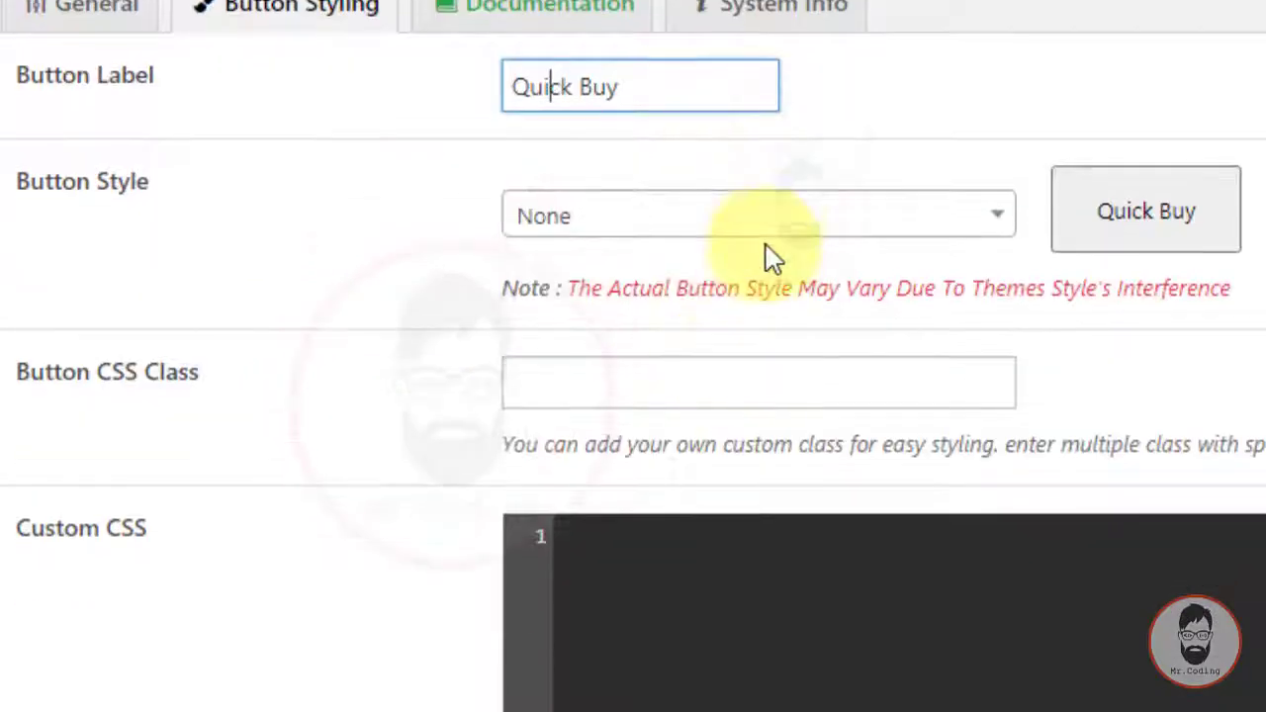
- Try the Carrot Orange and Hydrate Leaf button styles, and set the button style back to None
{"action": "left_click", "coordinate": [776, 309]}
{"action": "left_click", "coordinate": [643, 405]}
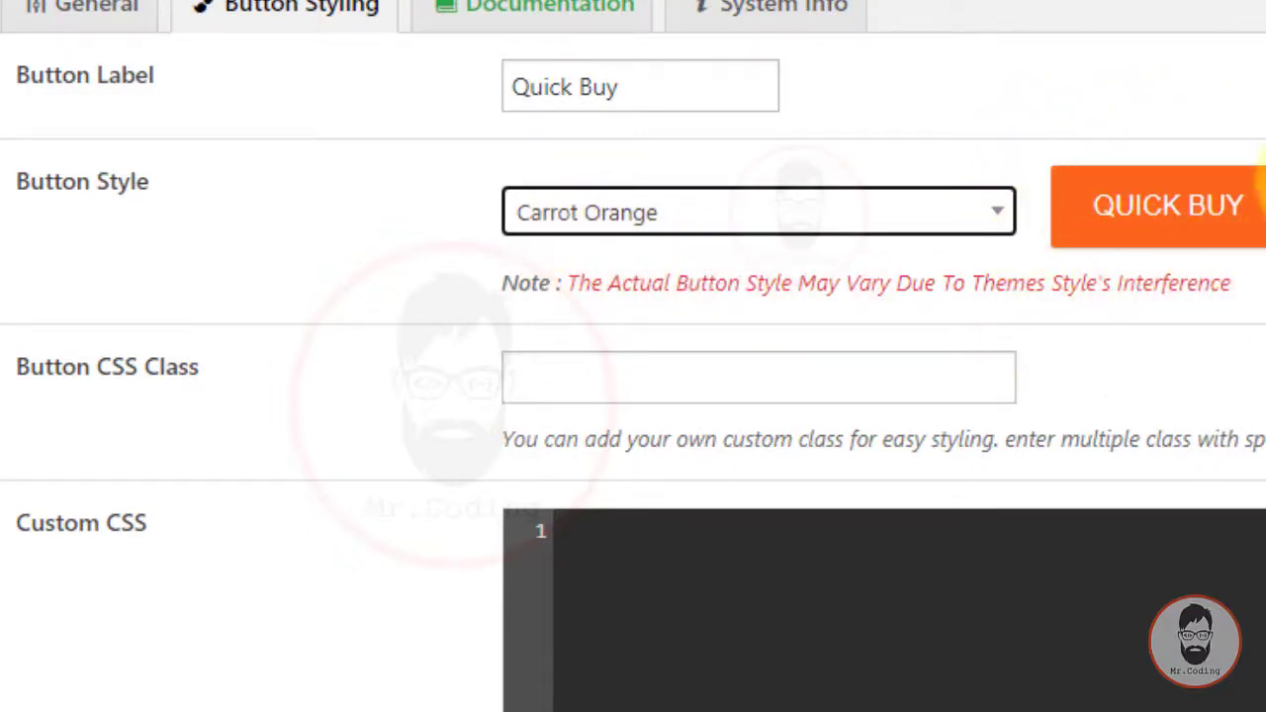
{"action": "left_click", "coordinate": [994, 215]}
{"action": "left_click_drag", "start_coordinate": [1003, 405], "coordinate": [1003, 495]}
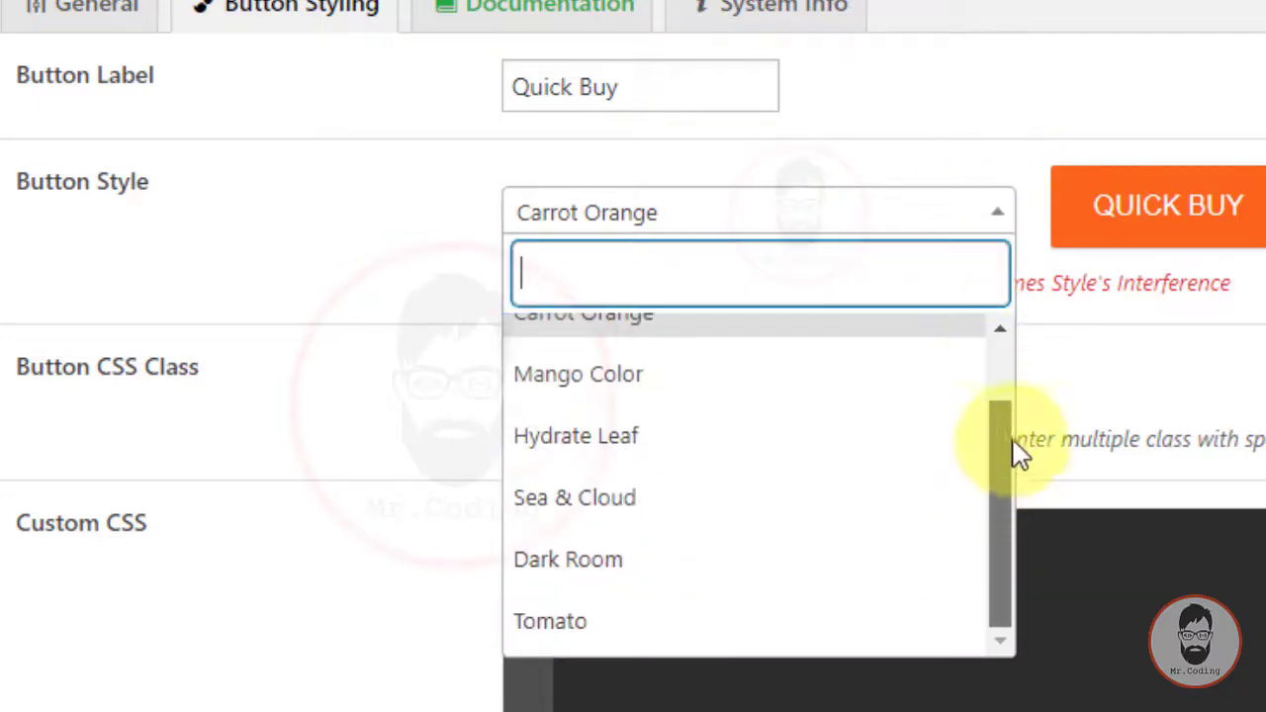
{"action": "left_click", "coordinate": [684, 458]}
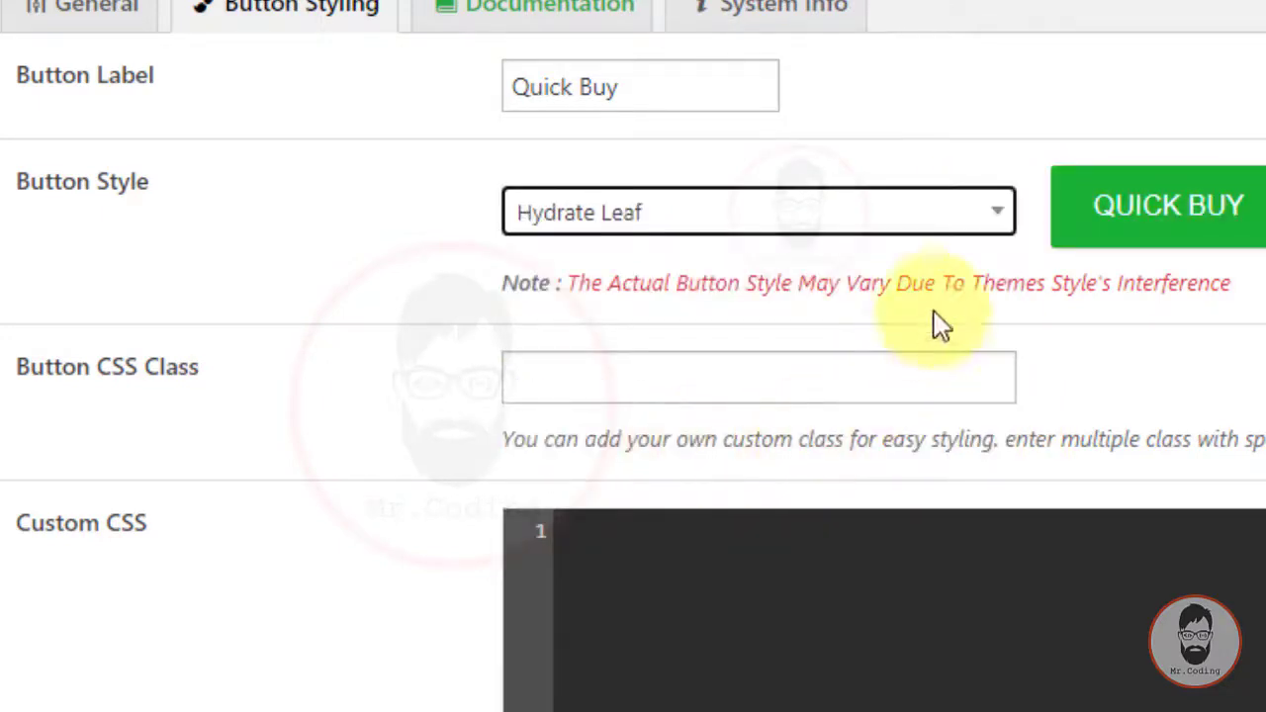
{"action": "left_click", "coordinate": [1003, 219]}
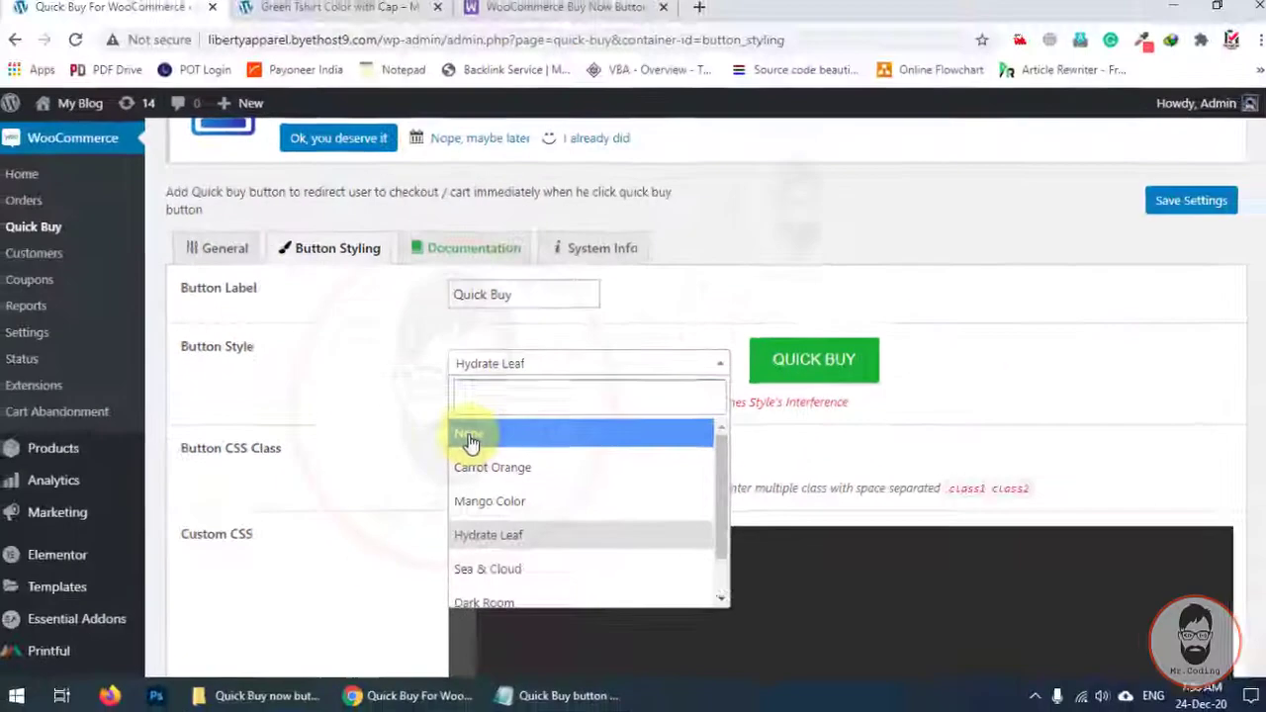
{"action": "left_click", "coordinate": [470, 437]}
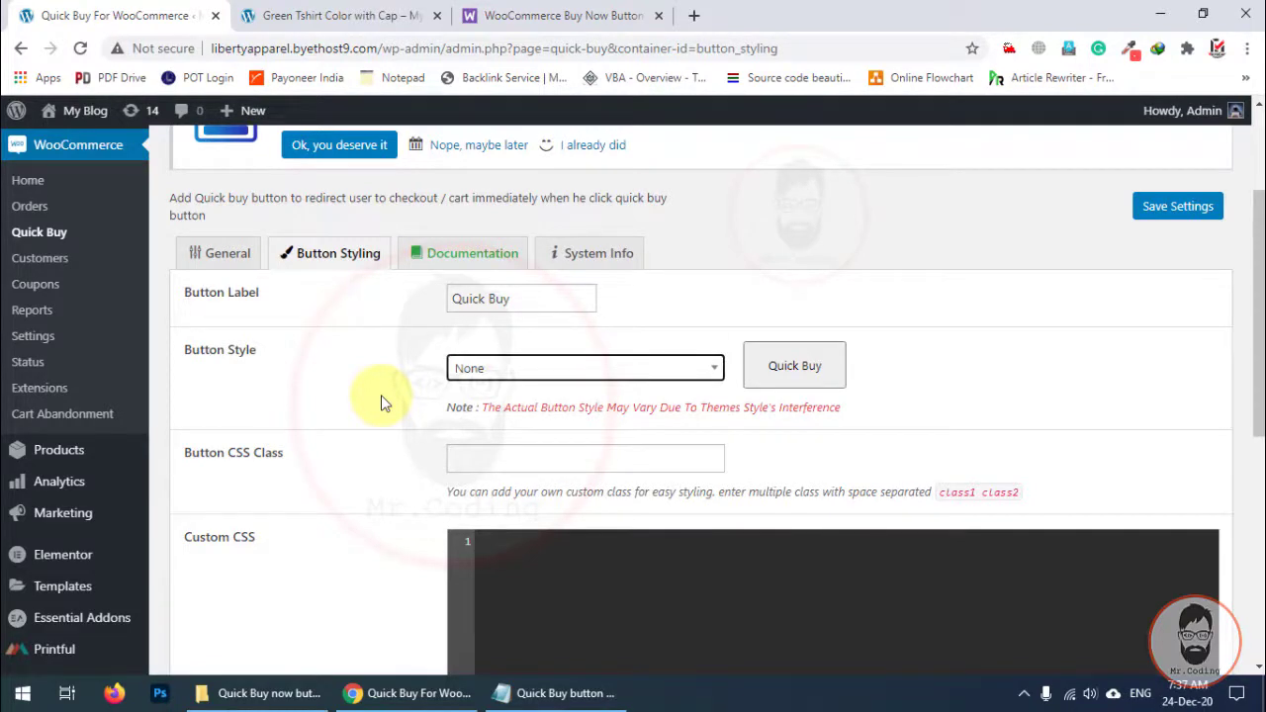
- Check the green T-shirt product page's existing cart button, and save the Quick Buy button styling settings
{"action": "left_click", "coordinate": [346, 16]}
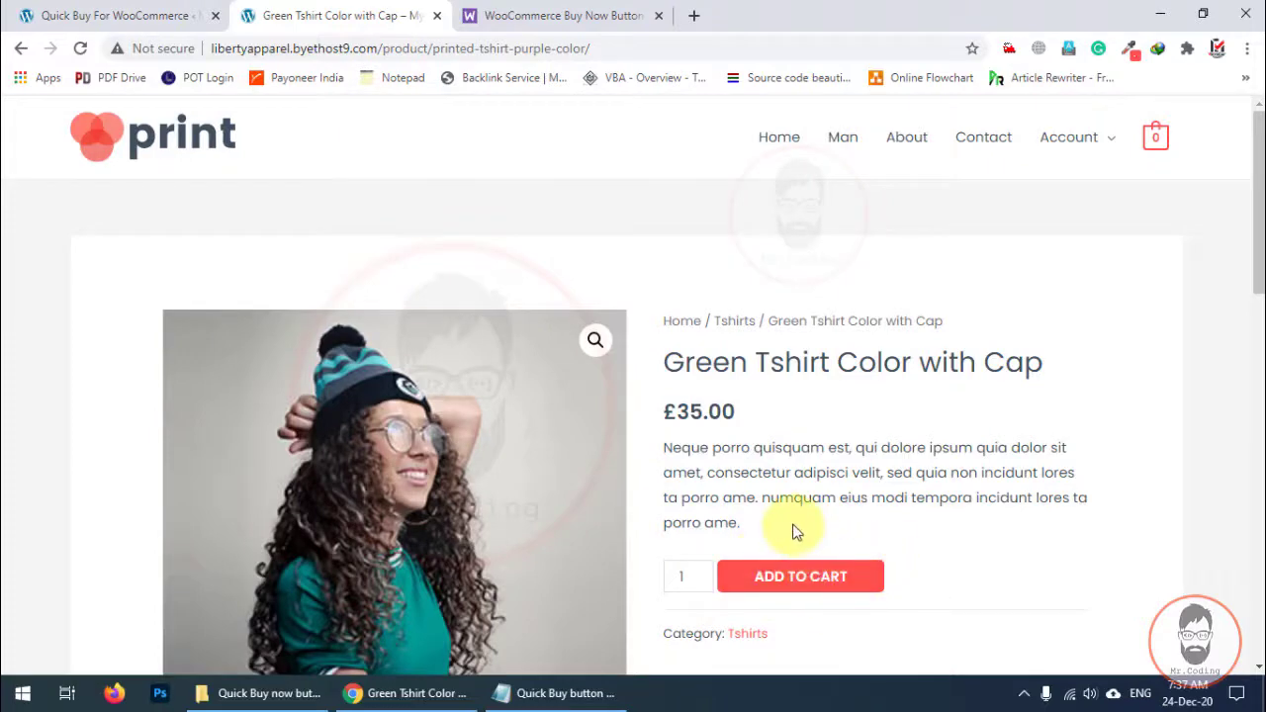
{"action": "left_click", "coordinate": [119, 14]}
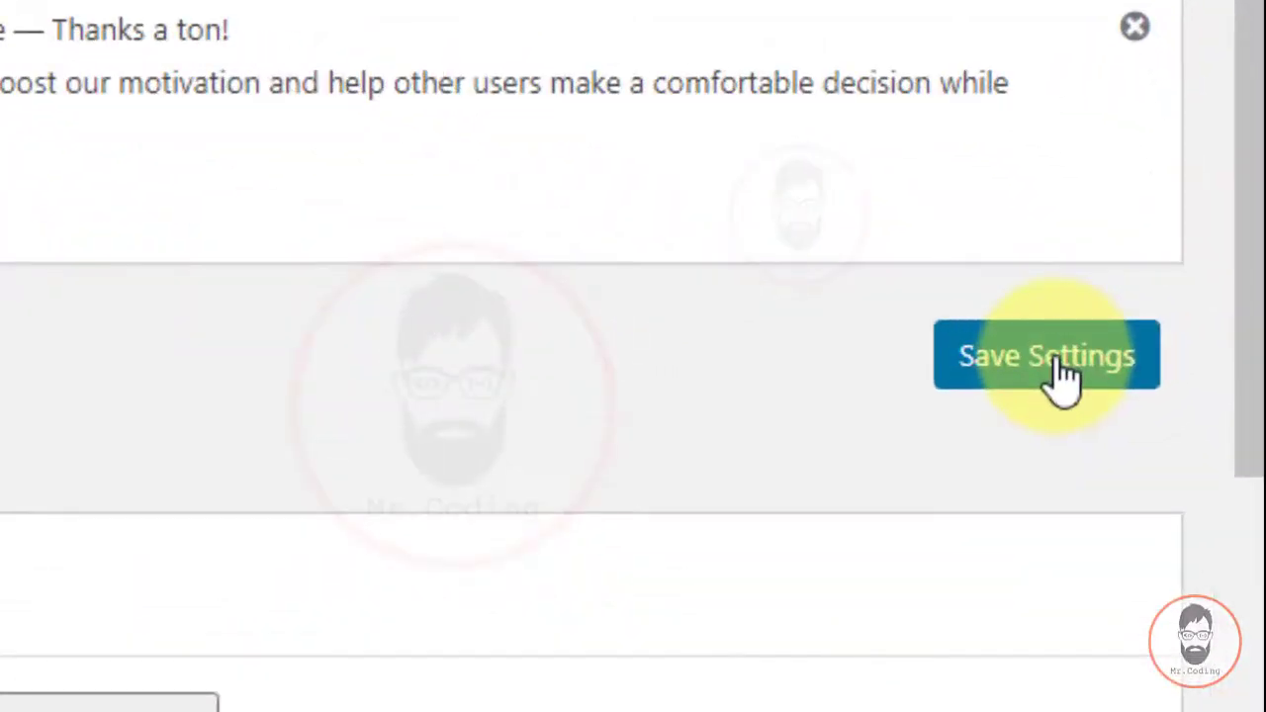
{"action": "left_click", "coordinate": [1057, 362]}
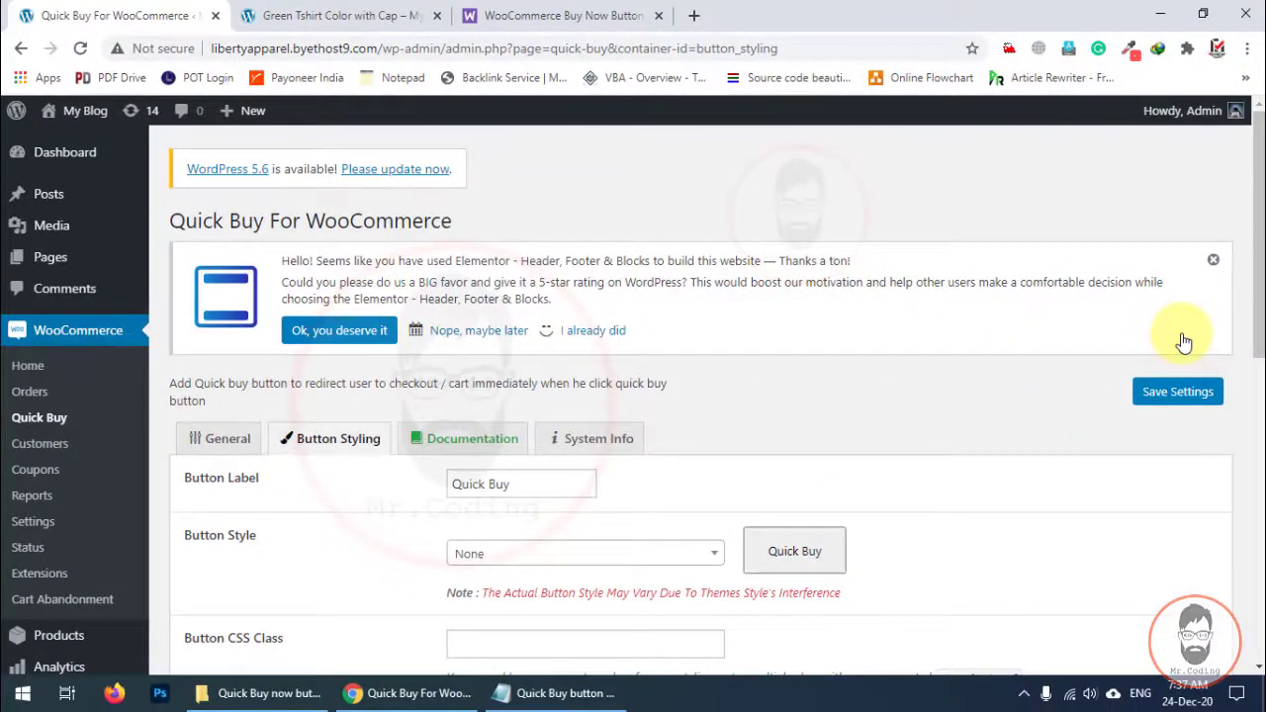
- Reload the green T-shirt product page to check for the quick buy button
{"action": "left_click", "coordinate": [332, 15]}
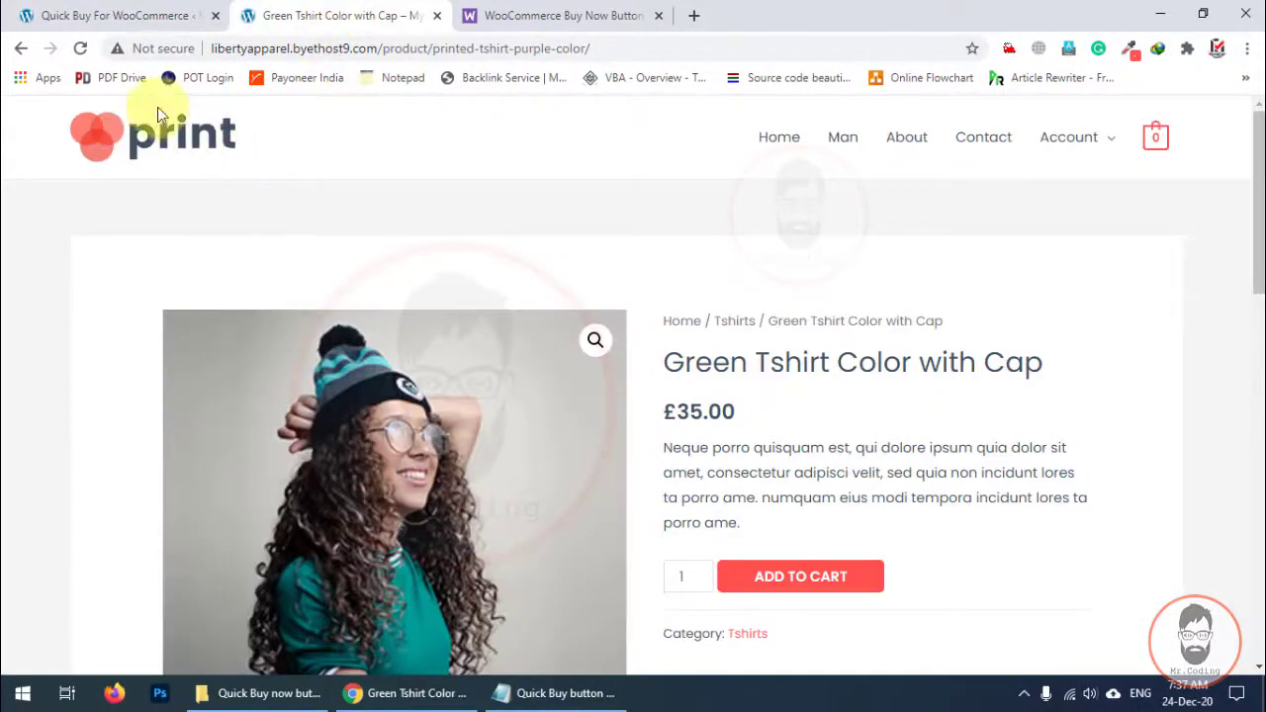
{"action": "left_click", "coordinate": [81, 49]}
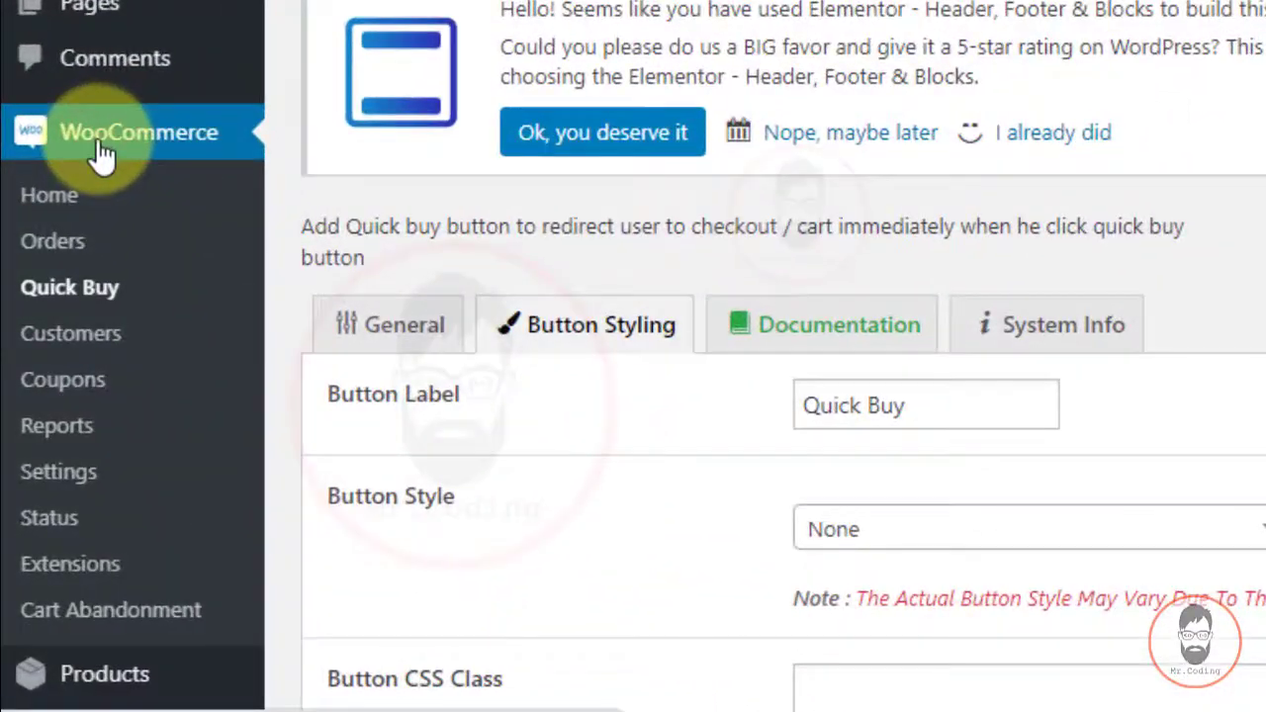
- Open the Quick Buy plugin's button styling settings from WooCommerce and go to the custom CSS editor
{"action": "left_click", "coordinate": [99, 151]}
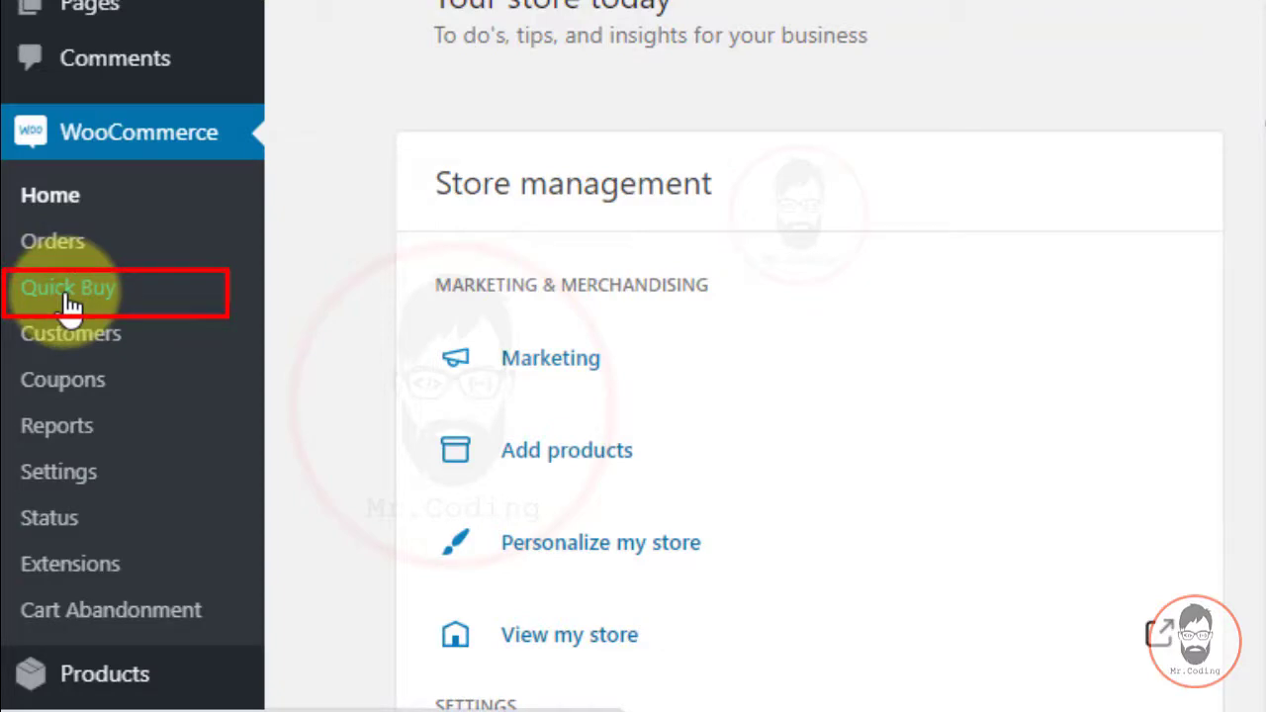
{"action": "left_click", "coordinate": [71, 304]}
{"action": "scroll", "coordinate": [60, 287], "scroll_direction": "down", "scroll_amount": 3}
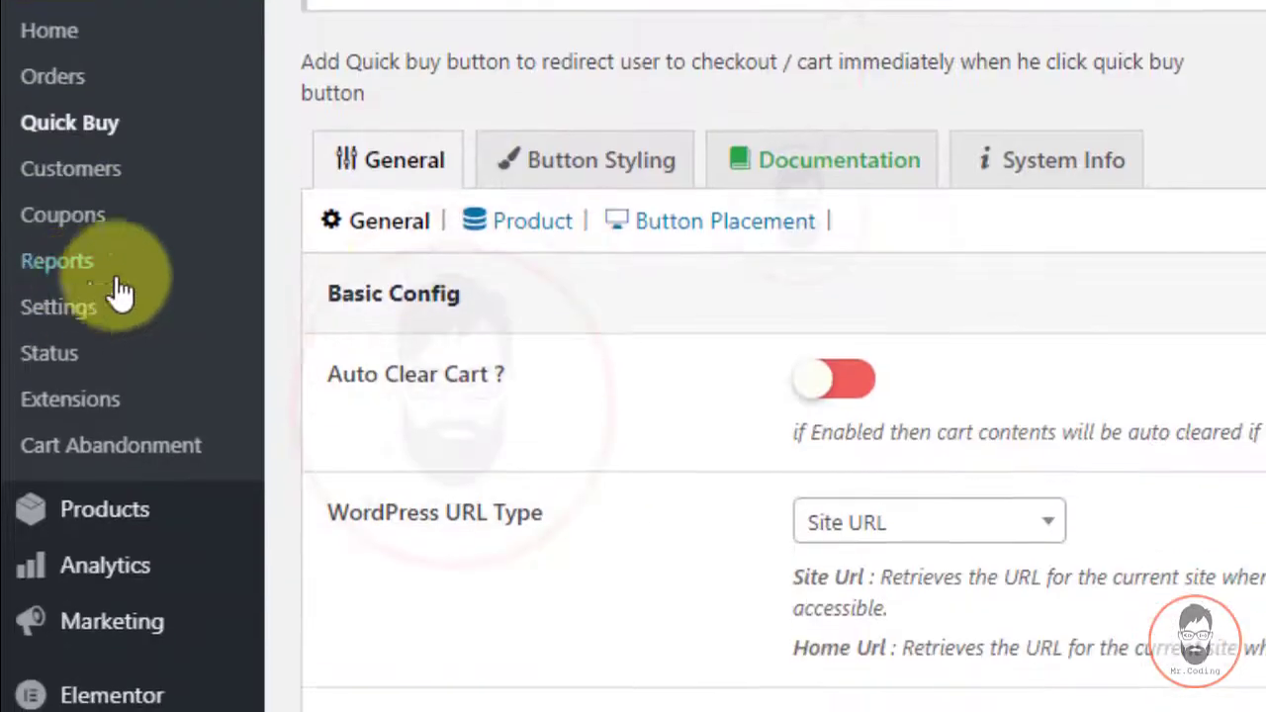
{"action": "left_click", "coordinate": [588, 166]}
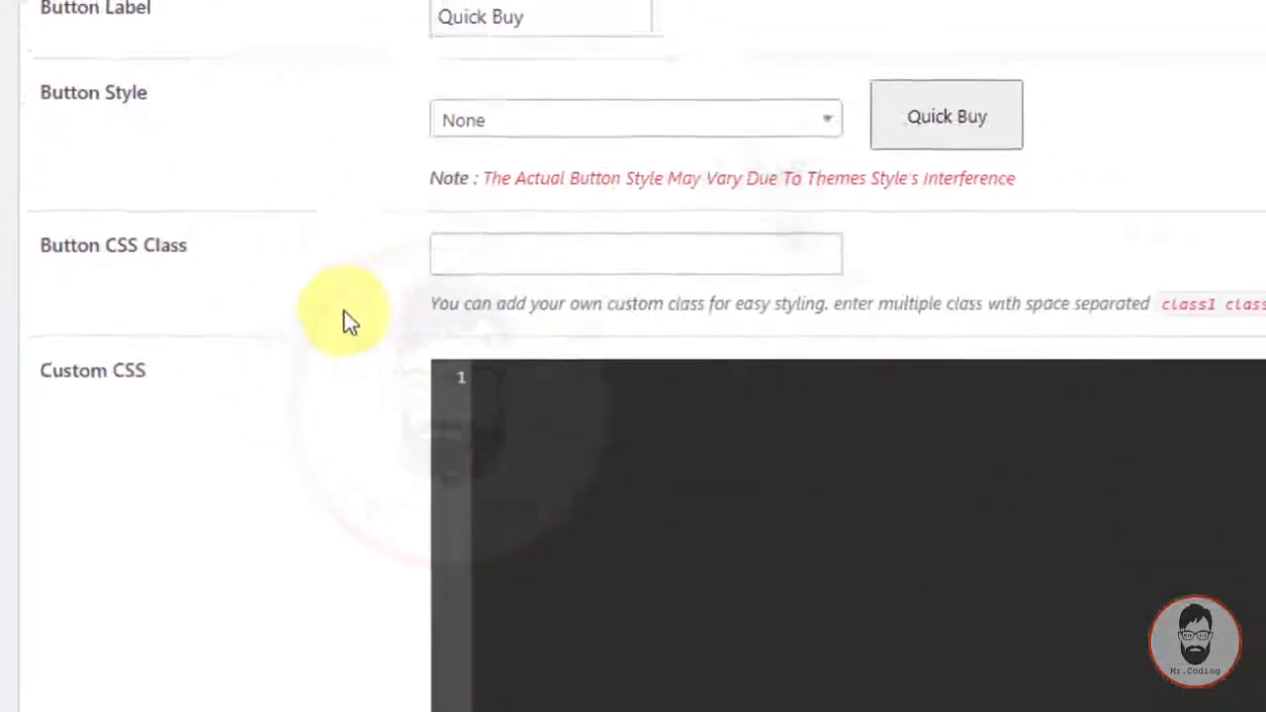
{"action": "scroll", "coordinate": [515, 495], "scroll_direction": "down", "scroll_amount": 1}
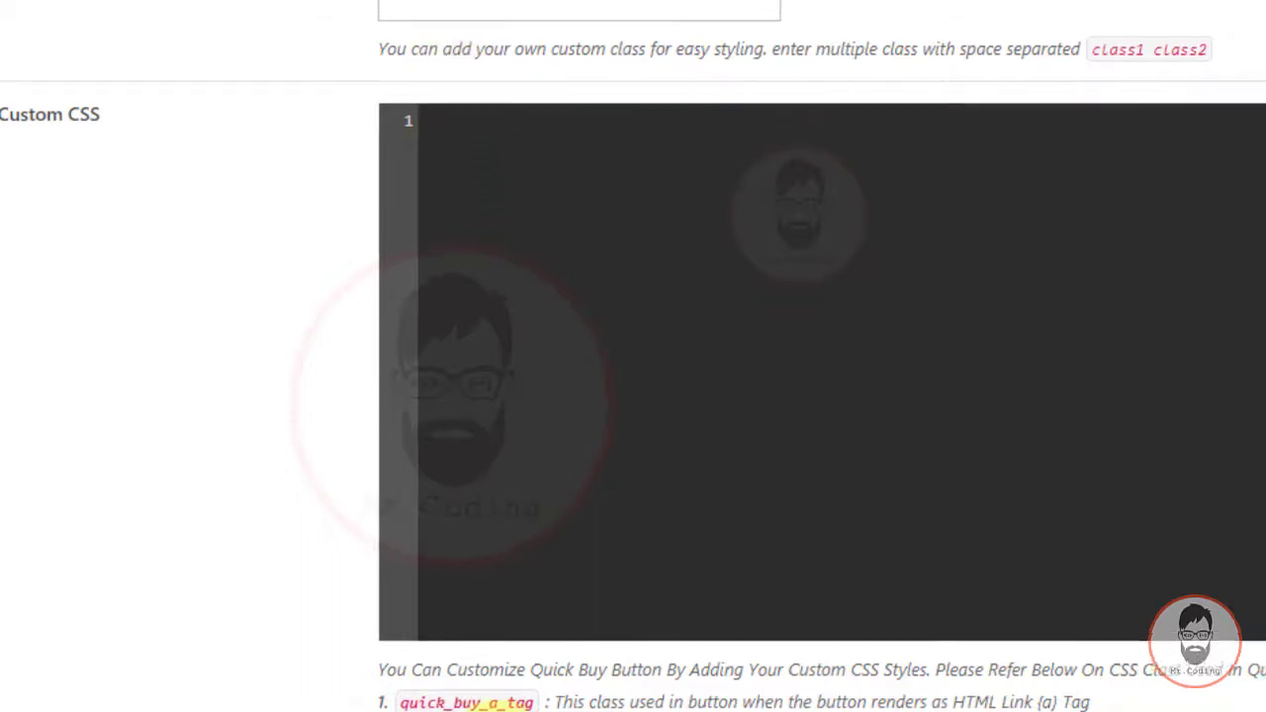
- Copy the .quick_buy_a_tag, .quick_buy_button_tag and .quick_buy_button rules from Quick Buy button CSS.txt in Notepad into the plugin's Custom CSS
{"action": "left_click", "coordinate": [509, 710]}
{"action": "left_click", "coordinate": [1037, 323]}
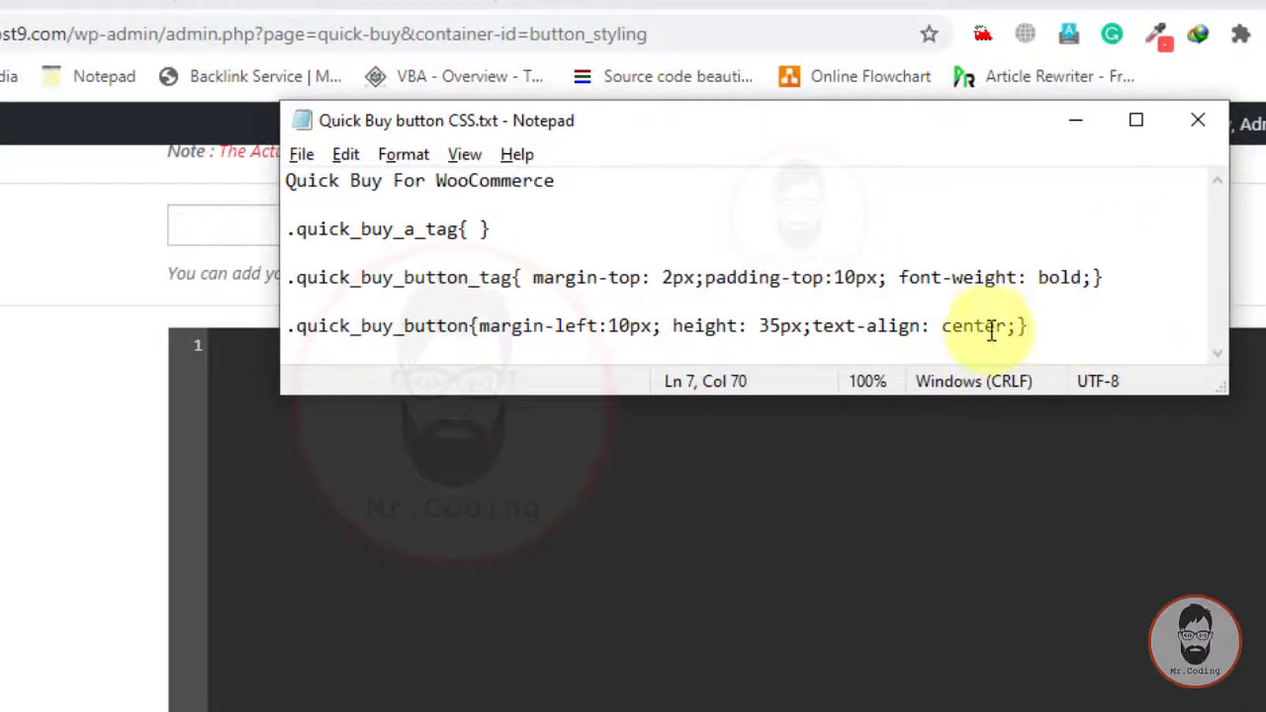
{"action": "left_click_drag", "start_coordinate": [1029, 327], "coordinate": [285, 230]}
{"action": "key", "text": "ctrl+c"}
{"action": "left_click", "coordinate": [281, 422]}
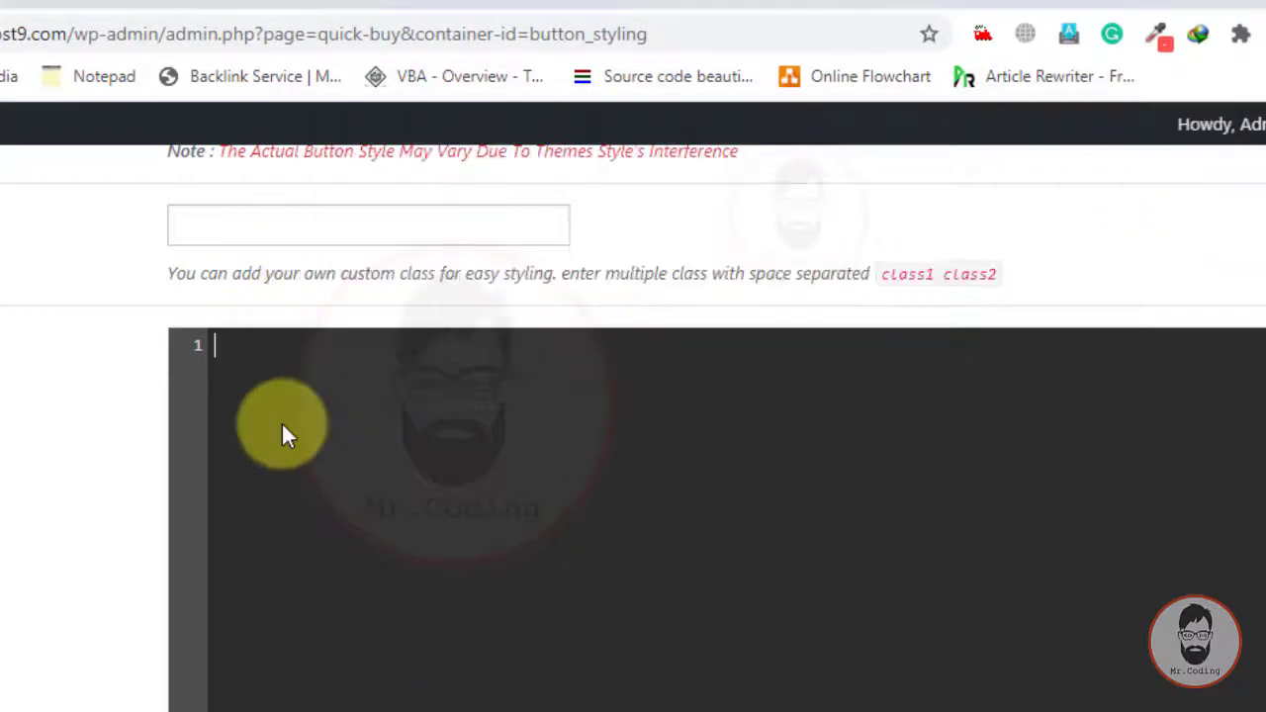
{"action": "key", "text": "ctrl+v"}
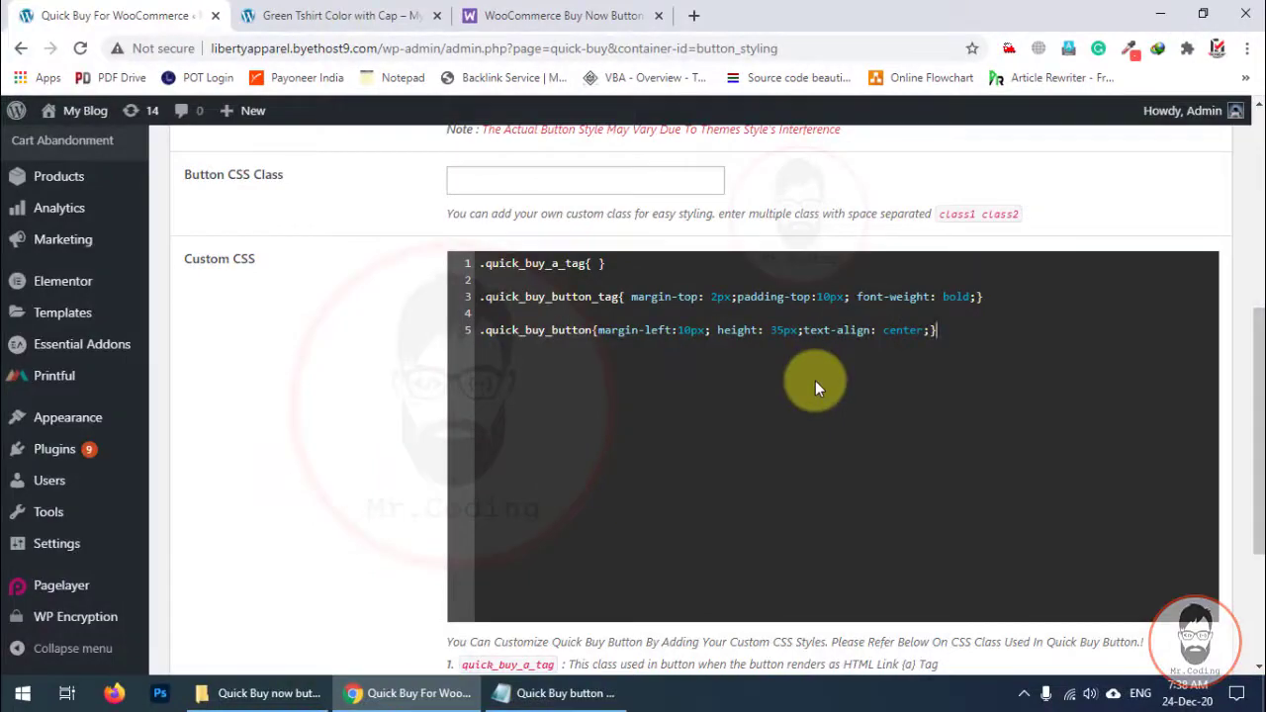
- Save the Quick Buy settings with the custom CSS and reload the green T-shirt product page
{"action": "scroll", "coordinate": [834, 382], "scroll_direction": "up", "scroll_amount": 3}
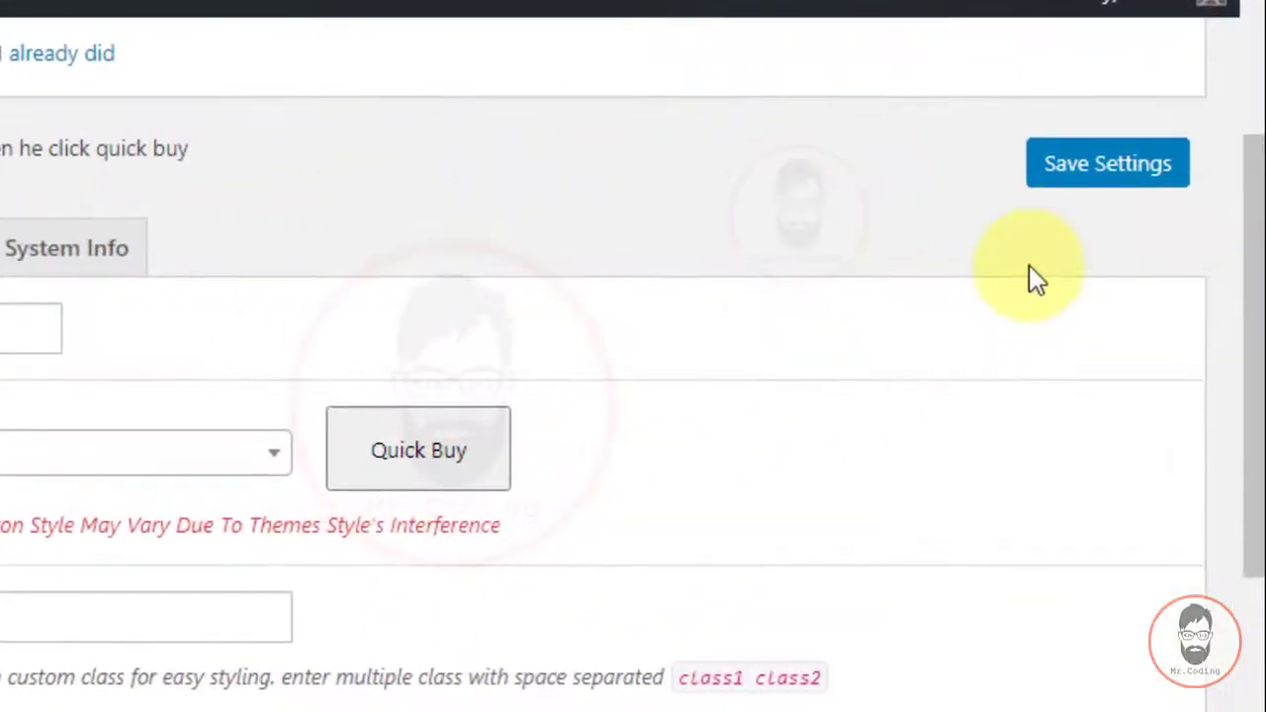
{"action": "left_click", "coordinate": [1121, 183]}
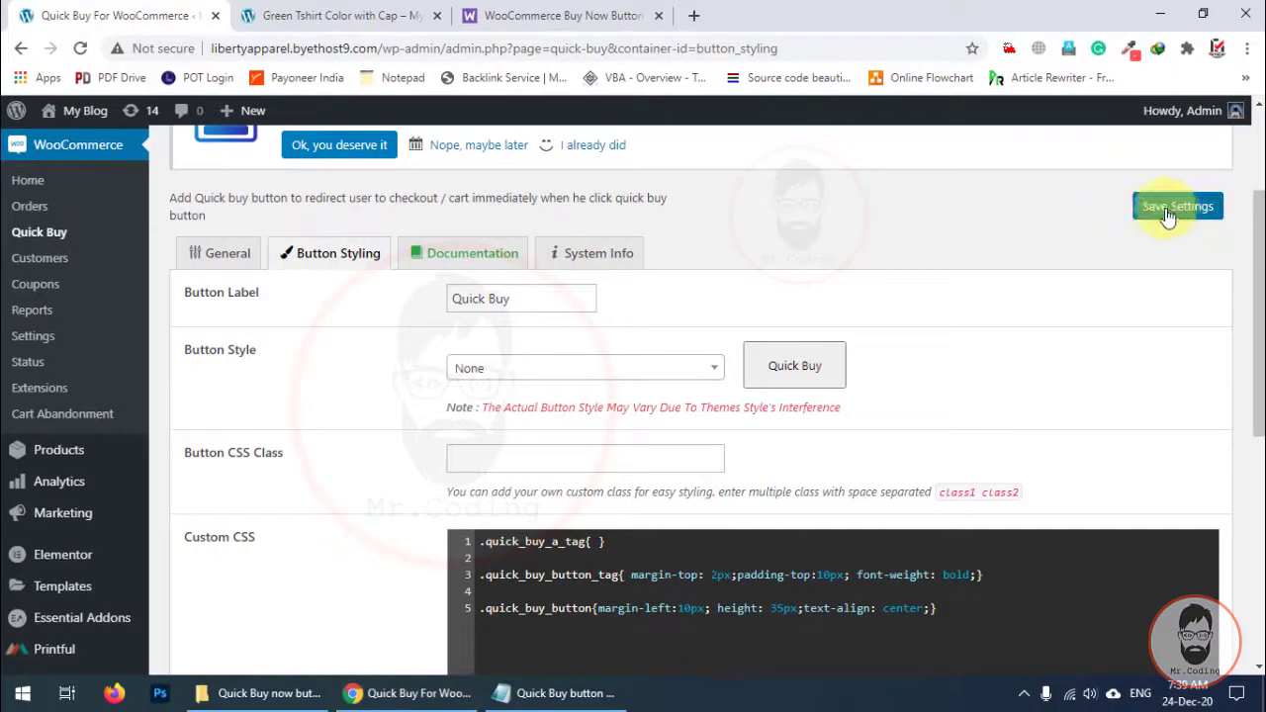
{"action": "left_click", "coordinate": [338, 12]}
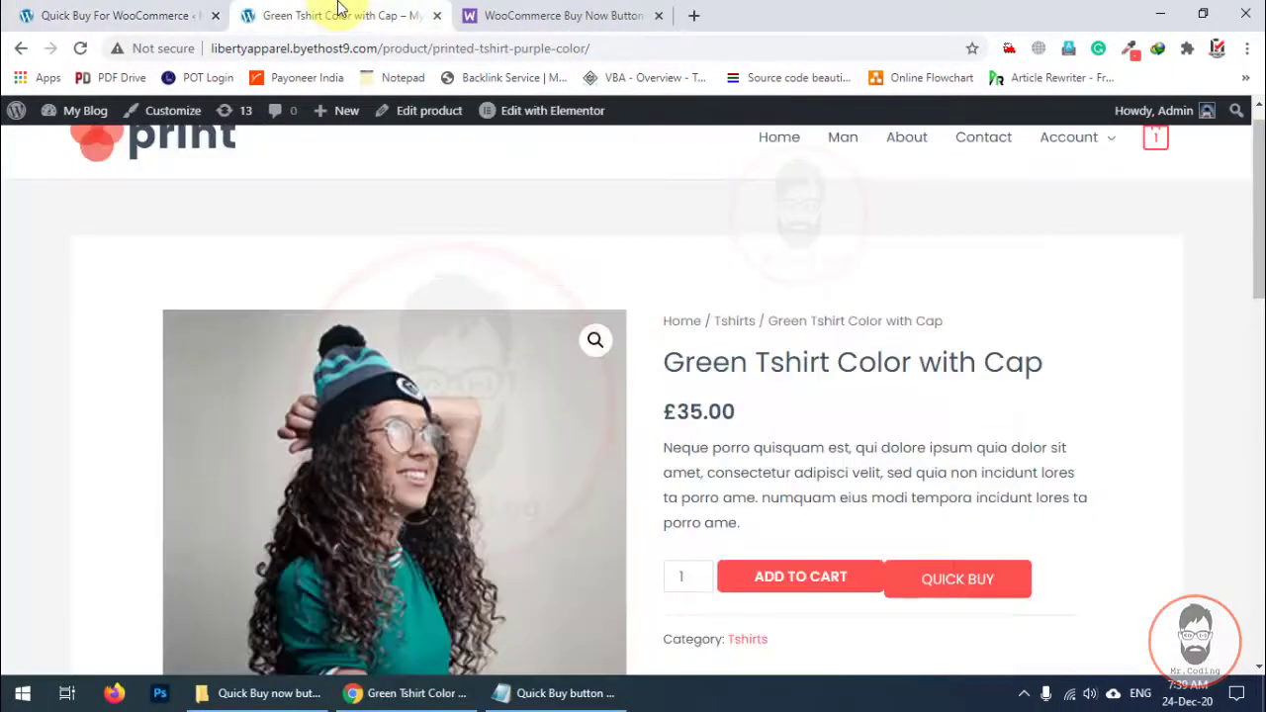
{"action": "left_click", "coordinate": [80, 49]}
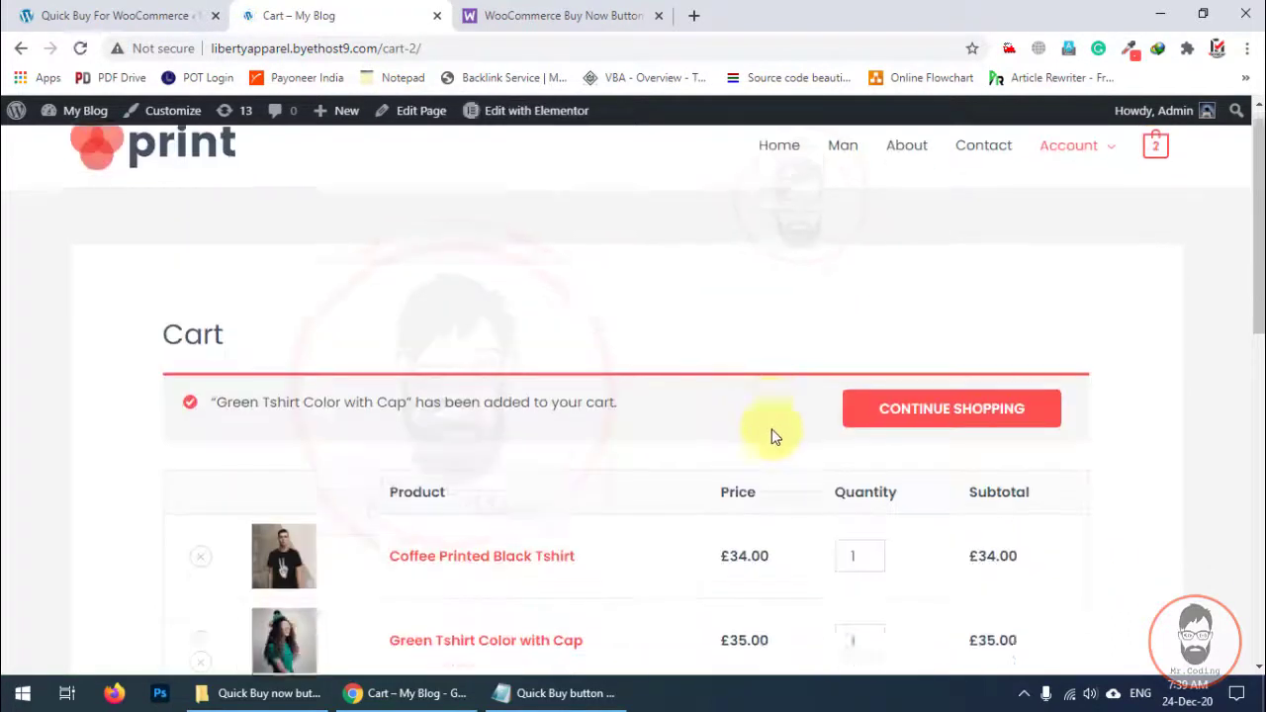
- Examine the products and totals in the cart, and return to the green T-shirt product page
{"action": "scroll", "coordinate": [771, 433], "scroll_direction": "down", "scroll_amount": 3}
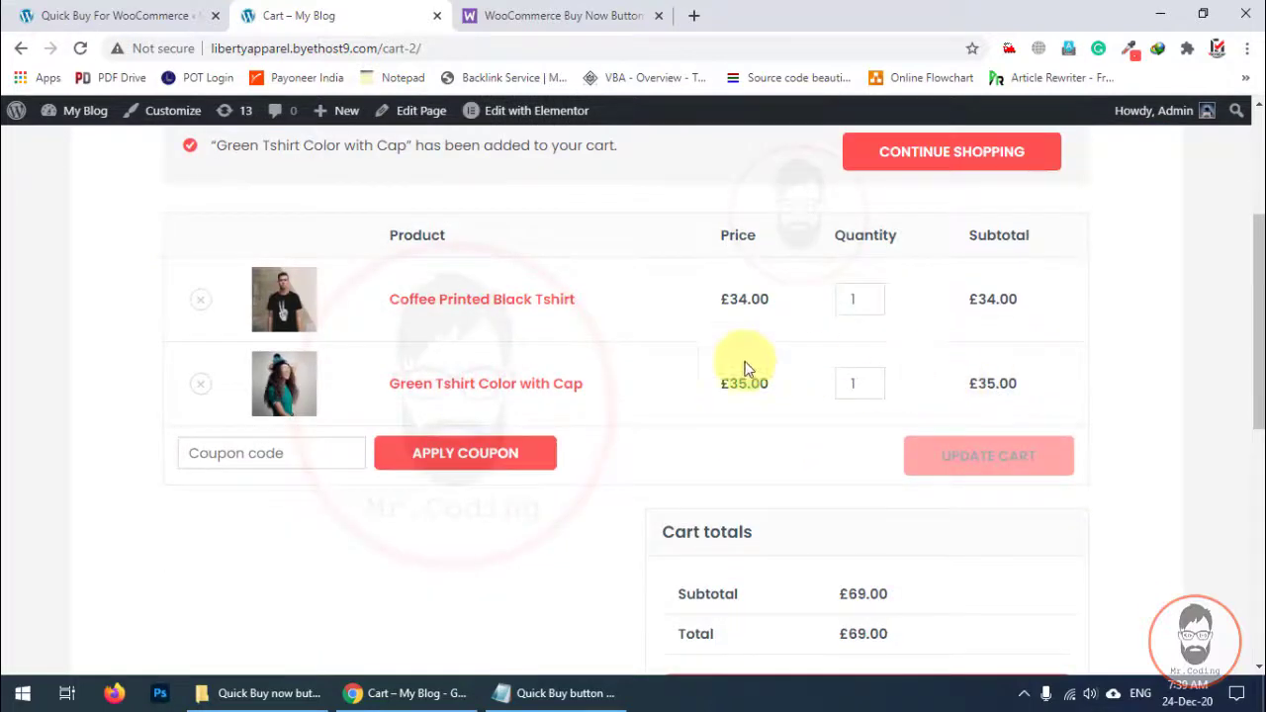
{"action": "scroll", "coordinate": [712, 364], "scroll_direction": "up", "scroll_amount": 3}
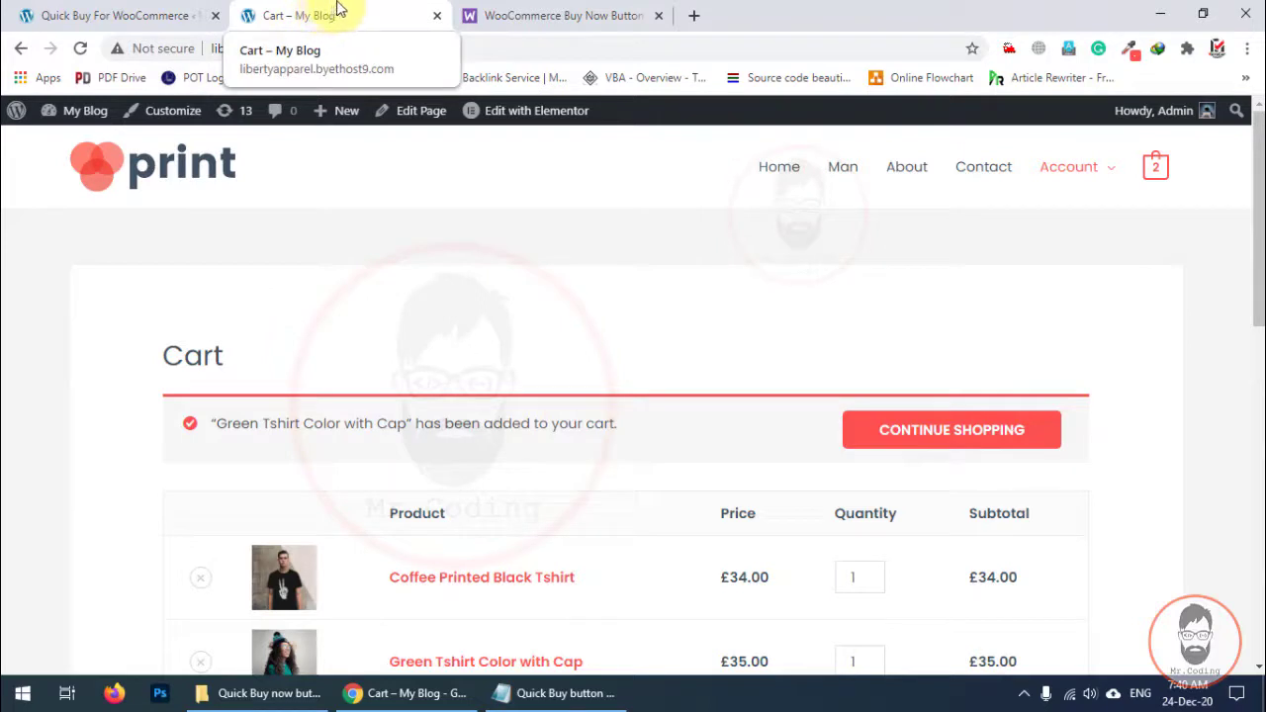
{"action": "left_click", "coordinate": [28, 53]}
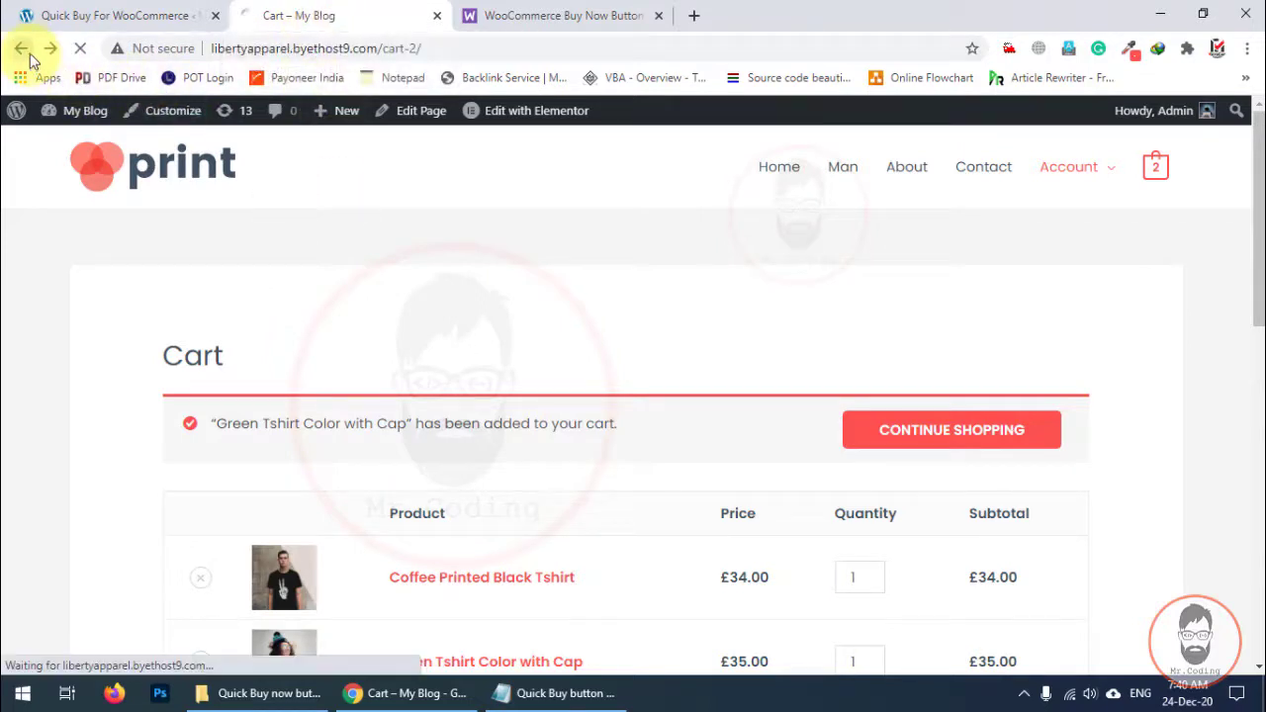
- Return to the WordPress admin and open the Permalinks settings
{"action": "left_click", "coordinate": [160, 14]}
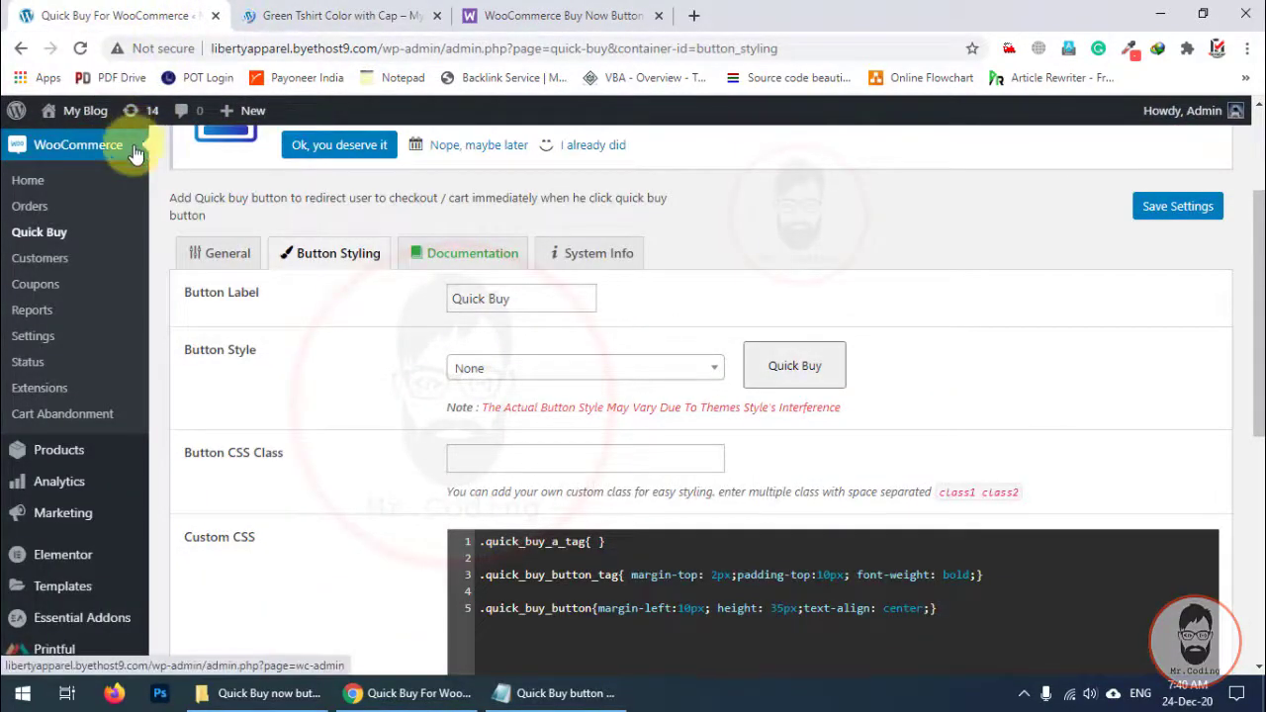
{"action": "scroll", "coordinate": [128, 266], "scroll_direction": "down", "scroll_amount": 2}
{"action": "scroll", "coordinate": [129, 265], "scroll_direction": "down", "scroll_amount": 3}
{"action": "mouse_move", "coordinate": [69, 552]}
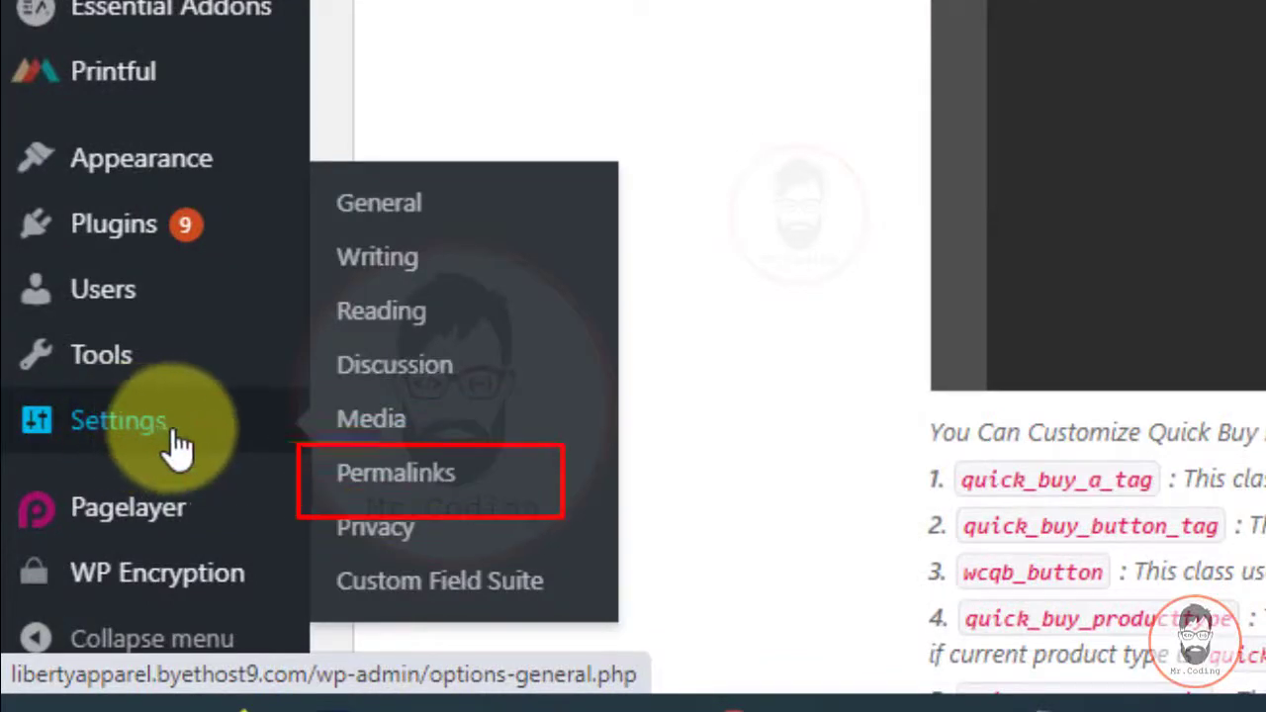
{"action": "left_click", "coordinate": [402, 495]}
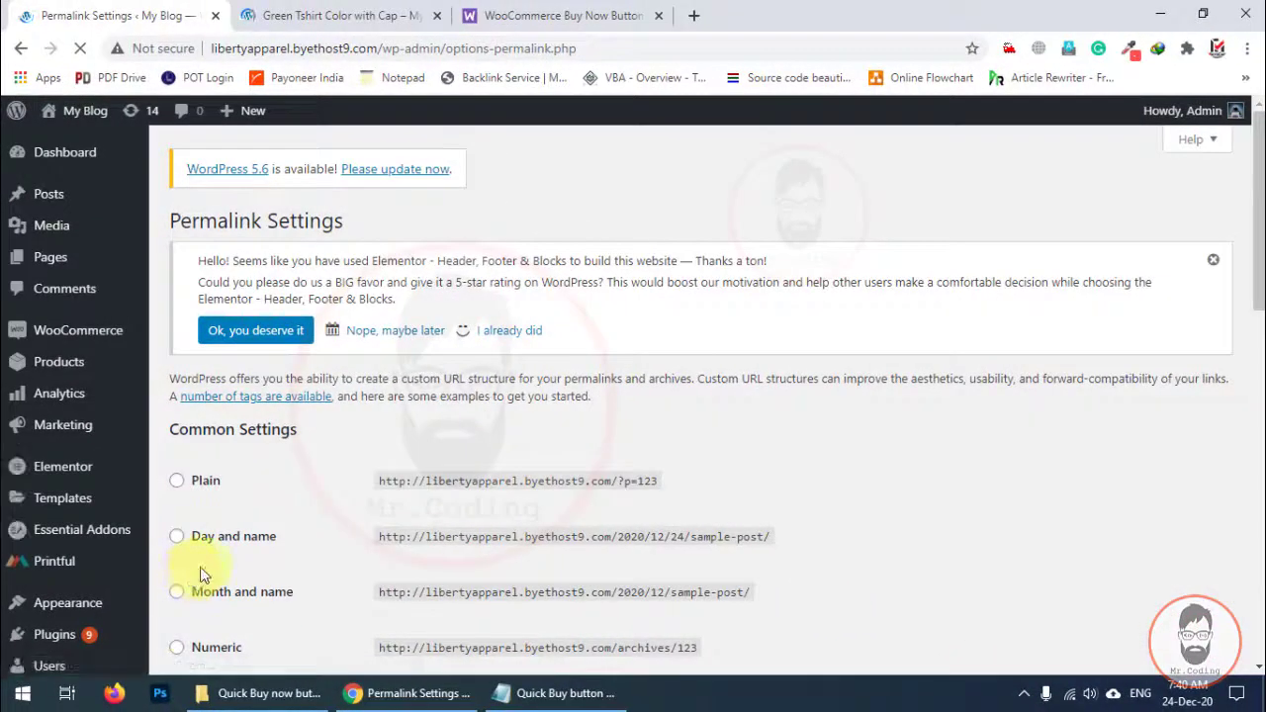
- Check that the permalink structure is Post name, and save the permalink settings
{"action": "scroll", "coordinate": [268, 481], "scroll_direction": "down", "scroll_amount": 3}
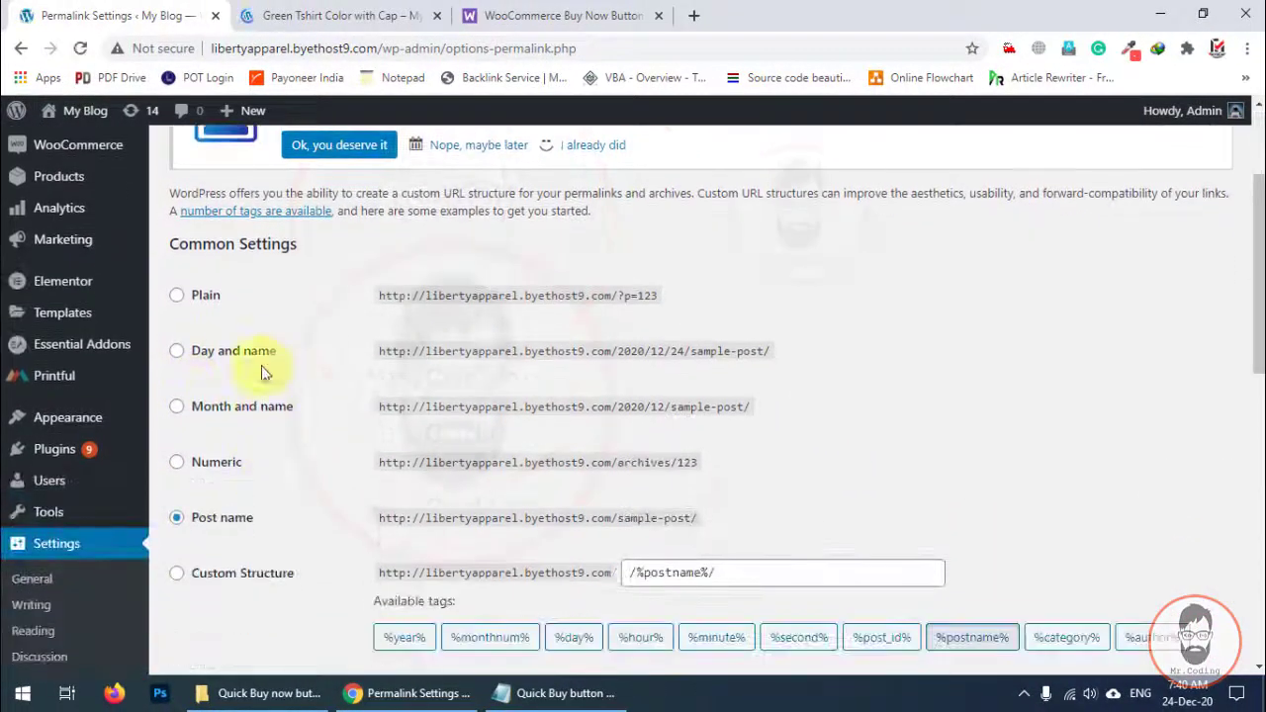
{"action": "scroll", "coordinate": [277, 257], "scroll_direction": "down", "scroll_amount": 2}
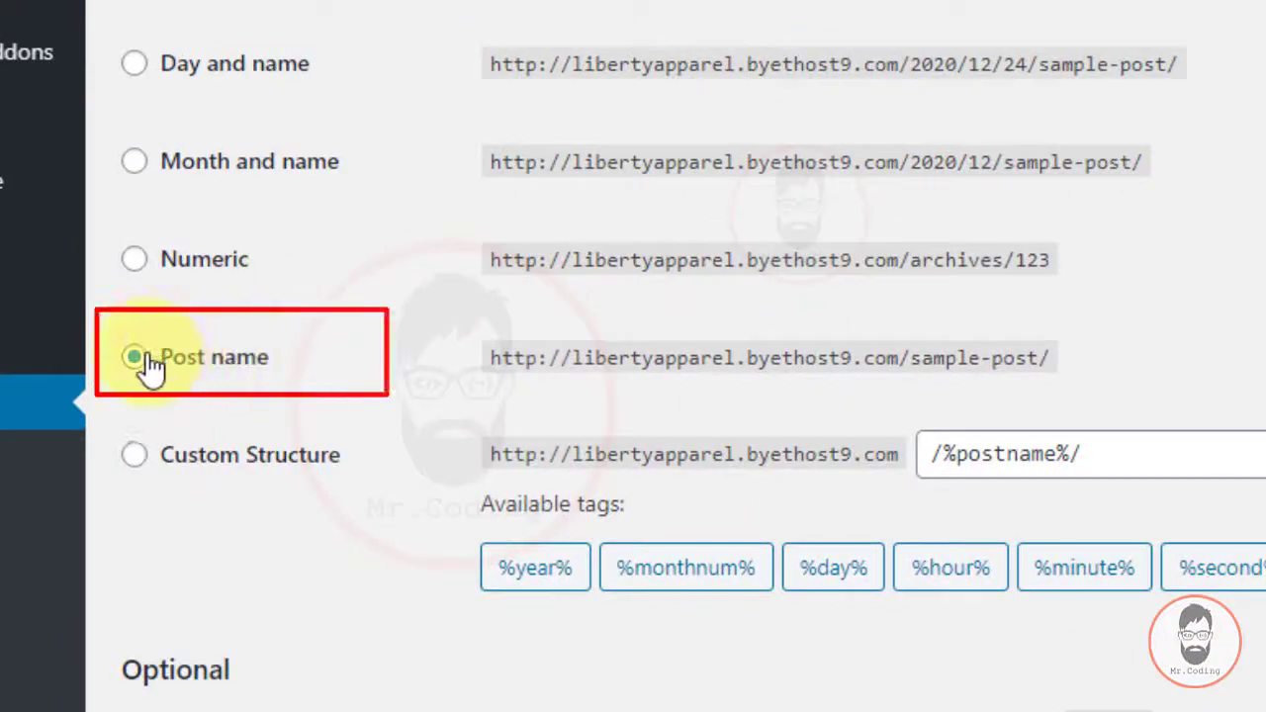
{"action": "scroll", "coordinate": [989, 281], "scroll_direction": "up", "scroll_amount": 3}
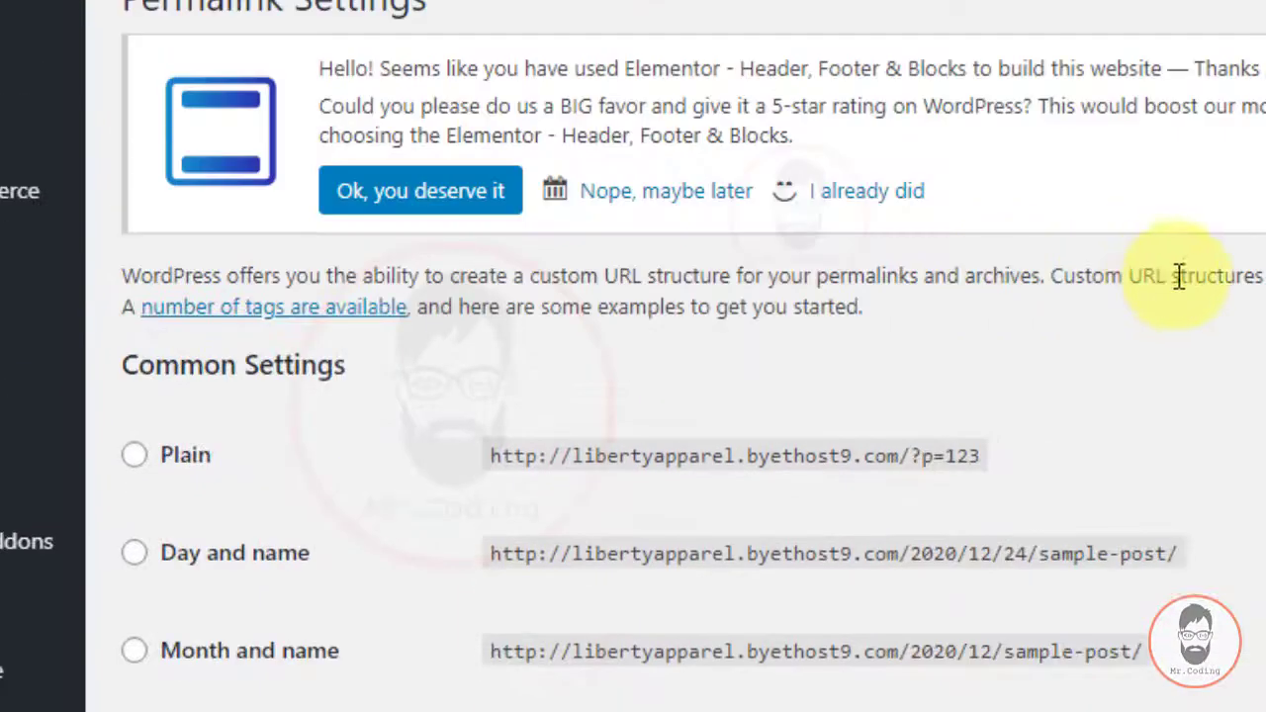
{"action": "scroll", "coordinate": [727, 292], "scroll_direction": "down", "scroll_amount": 5}
{"action": "scroll", "coordinate": [593, 317], "scroll_direction": "down", "scroll_amount": 6}
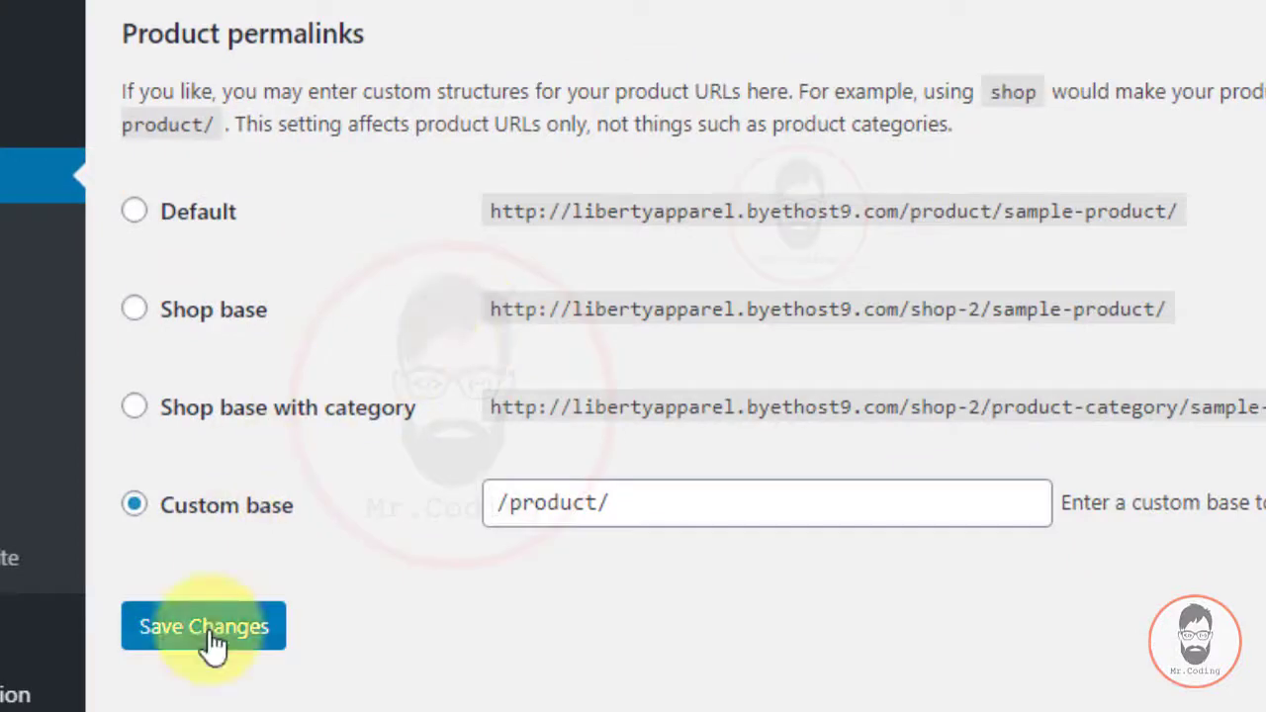
{"action": "left_click", "coordinate": [213, 643]}
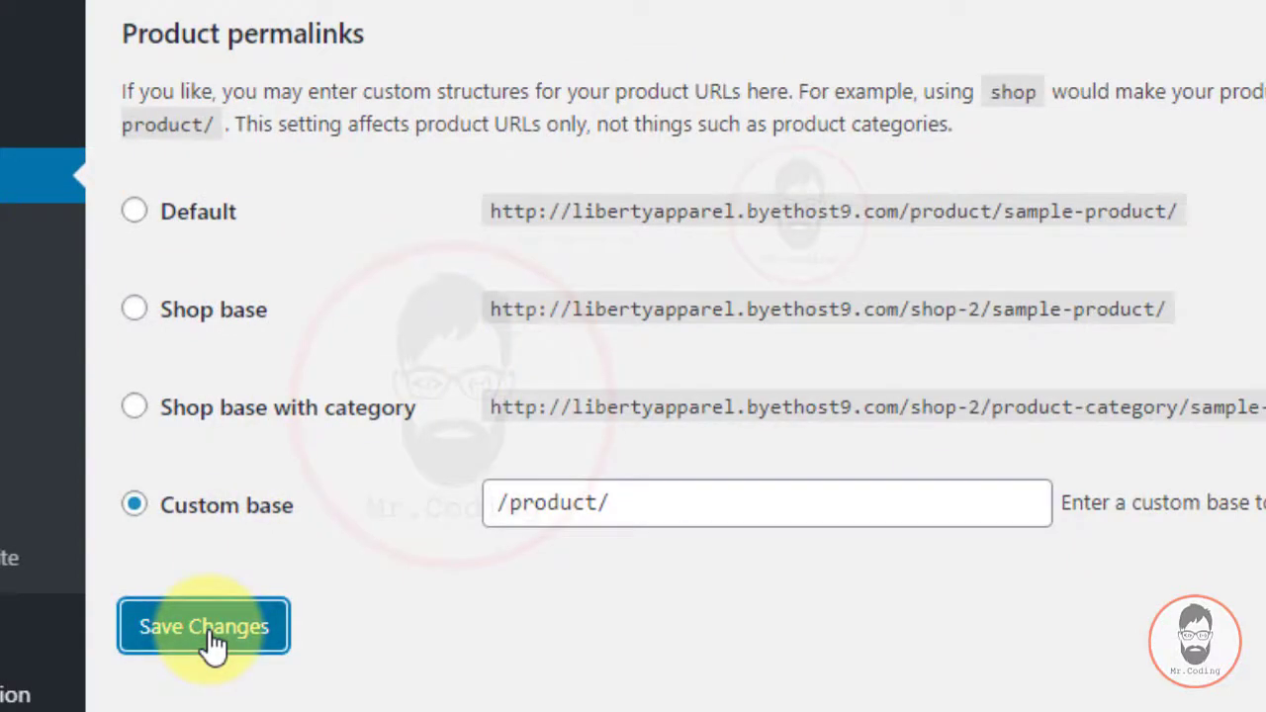